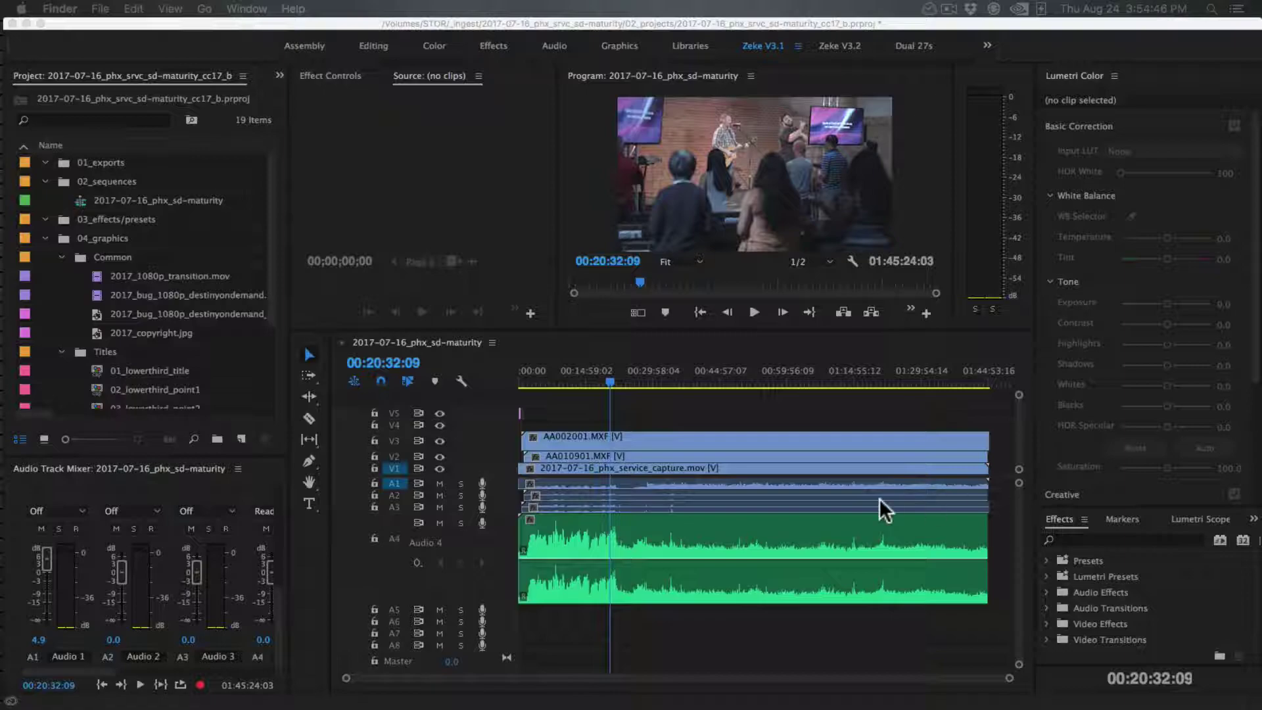
Step: Bring Premiere Pro forward and park the playhead on the sermon at 00:22:54:03
click(634, 407)
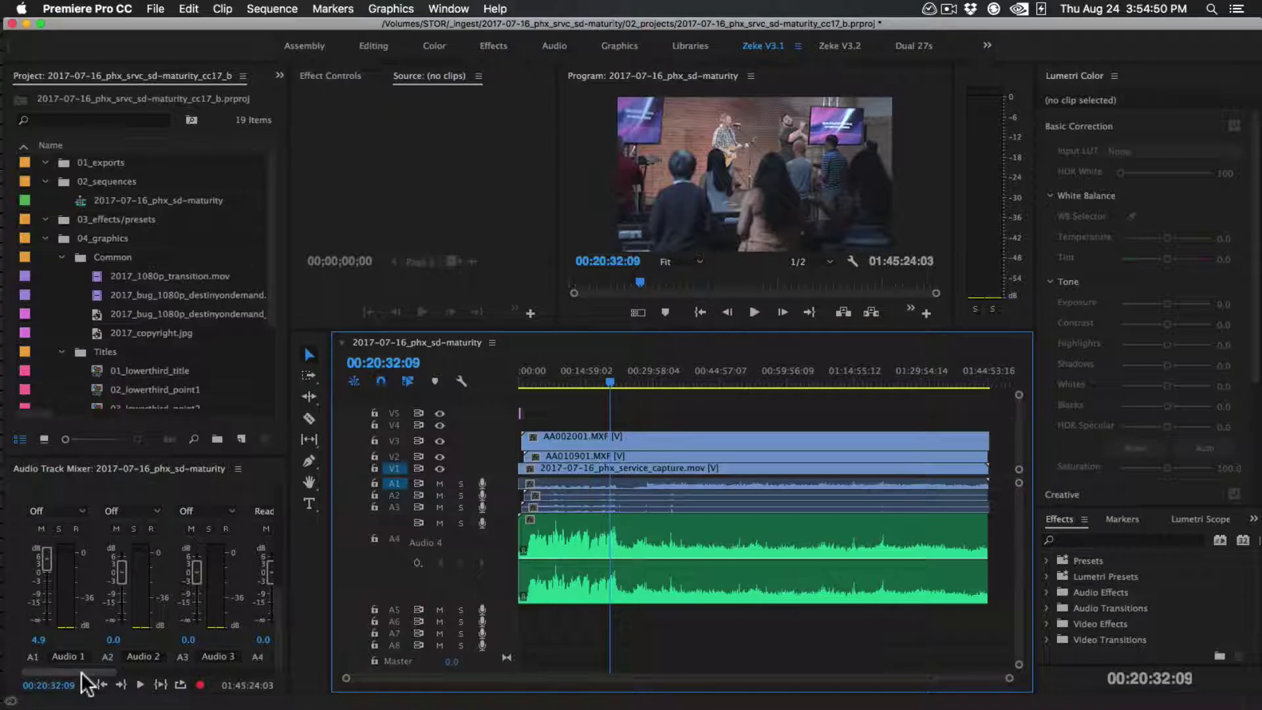
mouse_move(88, 672)
mouse_down()
mouse_move(219, 669)
mouse_move(92, 670)
mouse_up()
click(620, 381)
drag(620, 381, 621, 382)
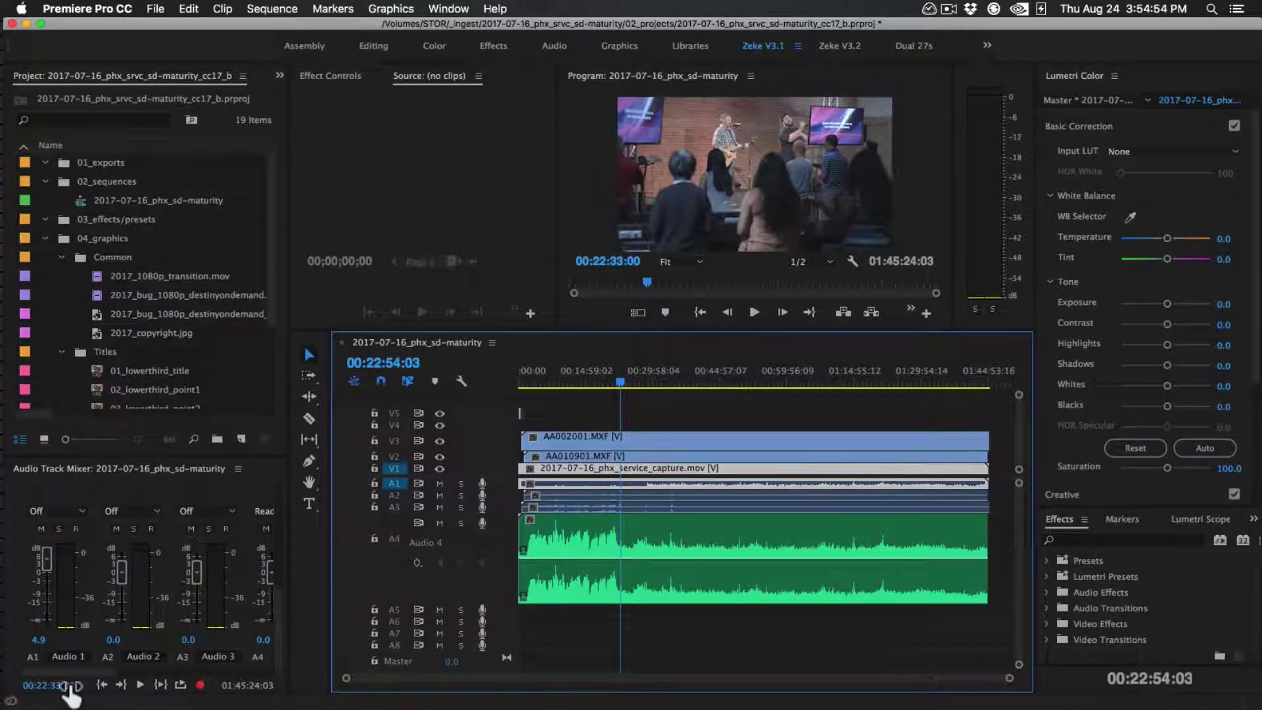
mouse_move(66, 671)
mouse_down()
mouse_move(113, 672)
mouse_move(42, 672)
mouse_up()
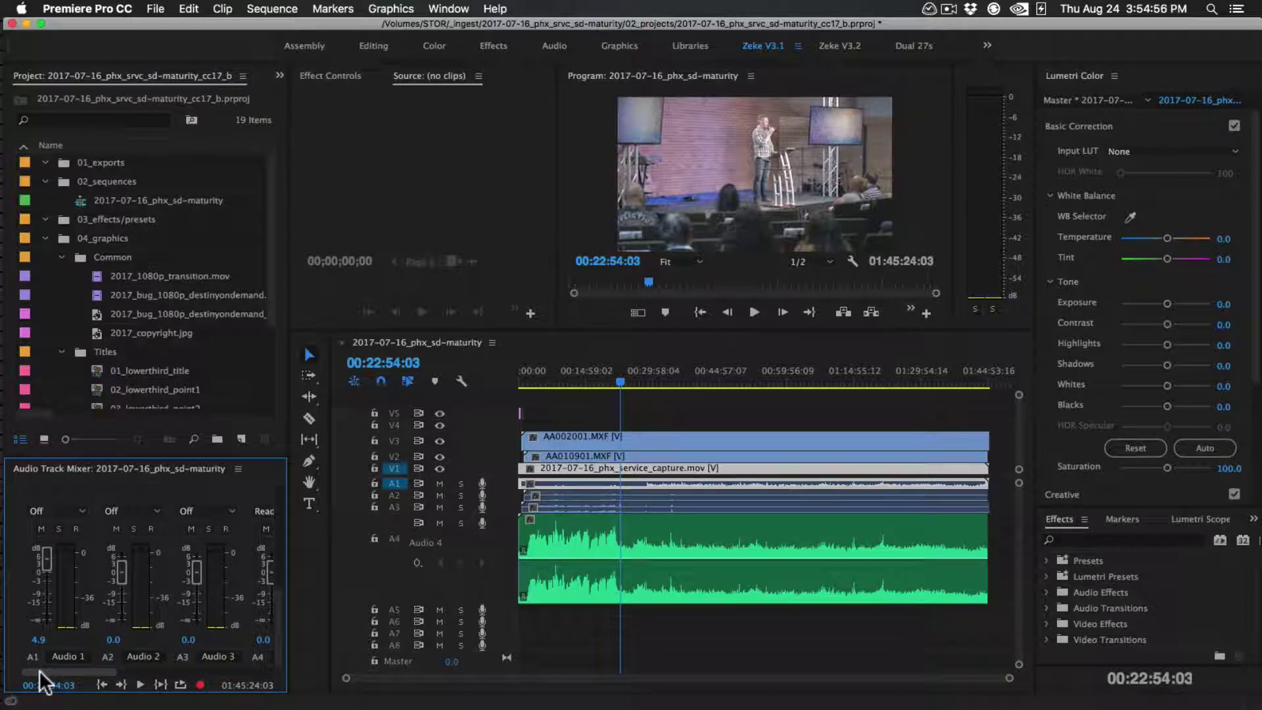
Step: Open Audio 4's Tube-modeled Compressor editor (-12.9 dB threshold, 30:1 ratio) and move it up-left
drag(278, 613, 282, 502)
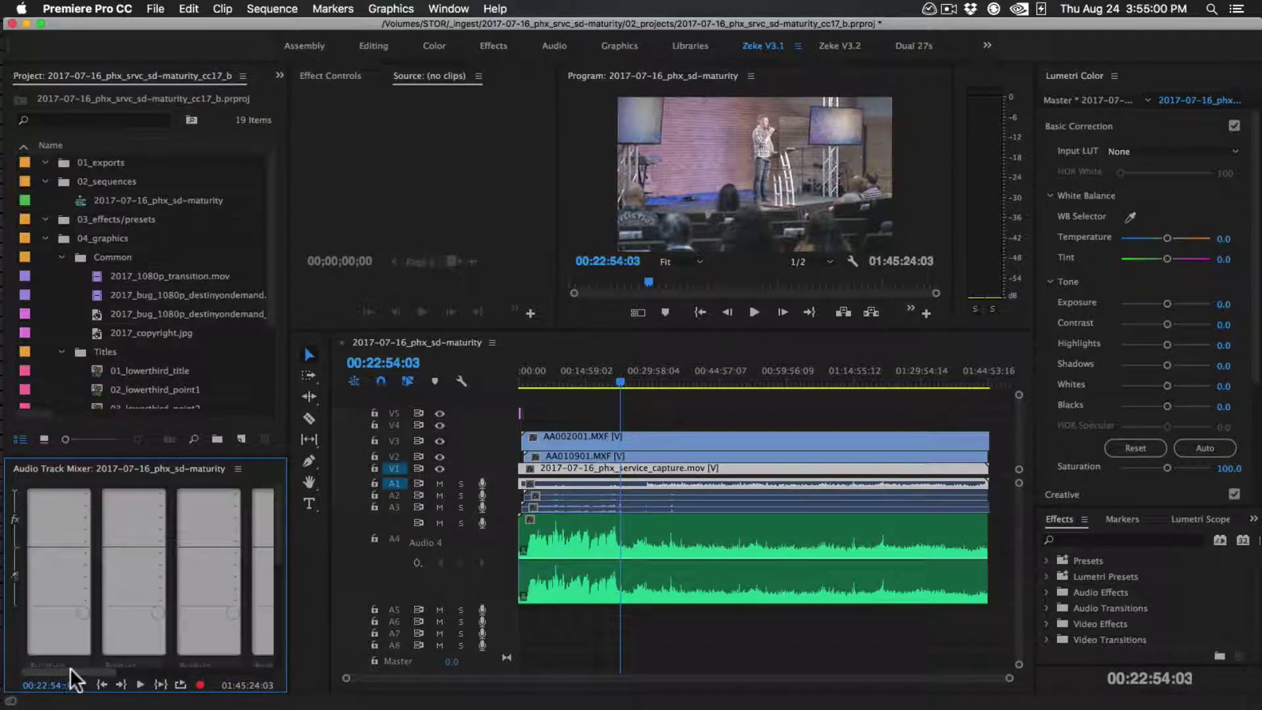
drag(74, 668, 227, 669)
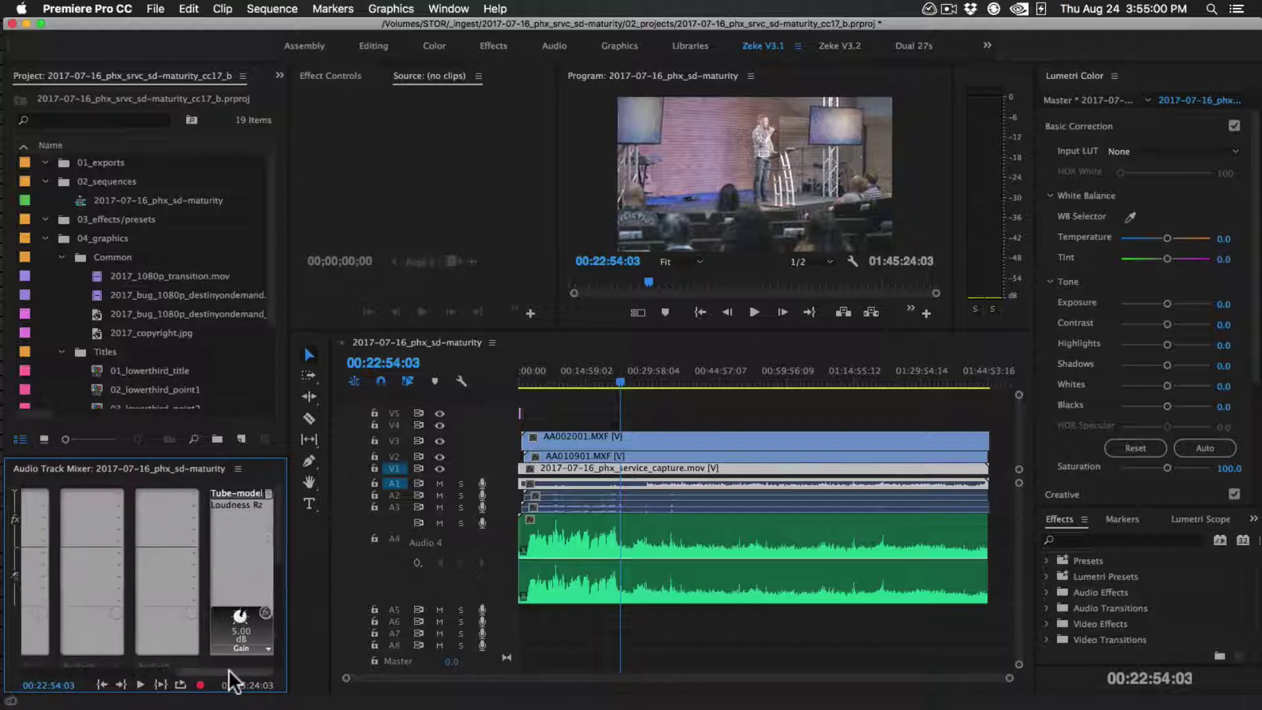
double_click(234, 491)
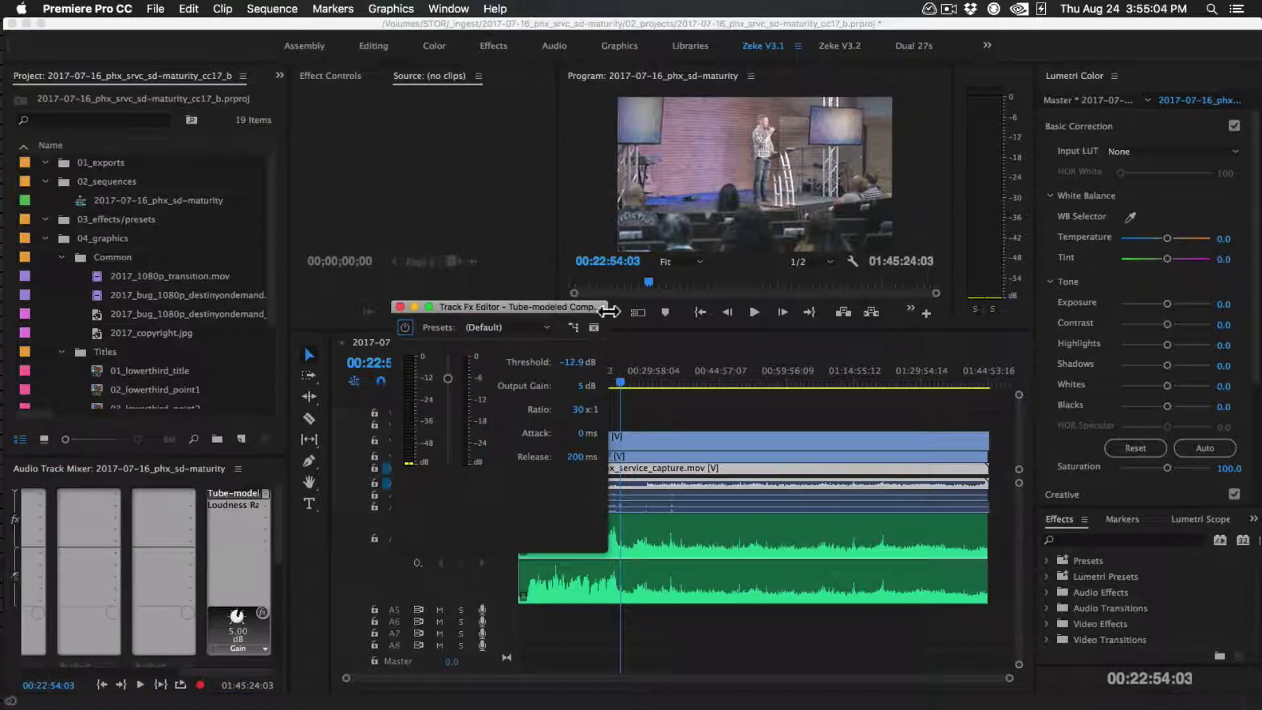
mouse_move(279, 508)
mouse_down()
mouse_move(274, 618)
mouse_move(279, 490)
mouse_up()
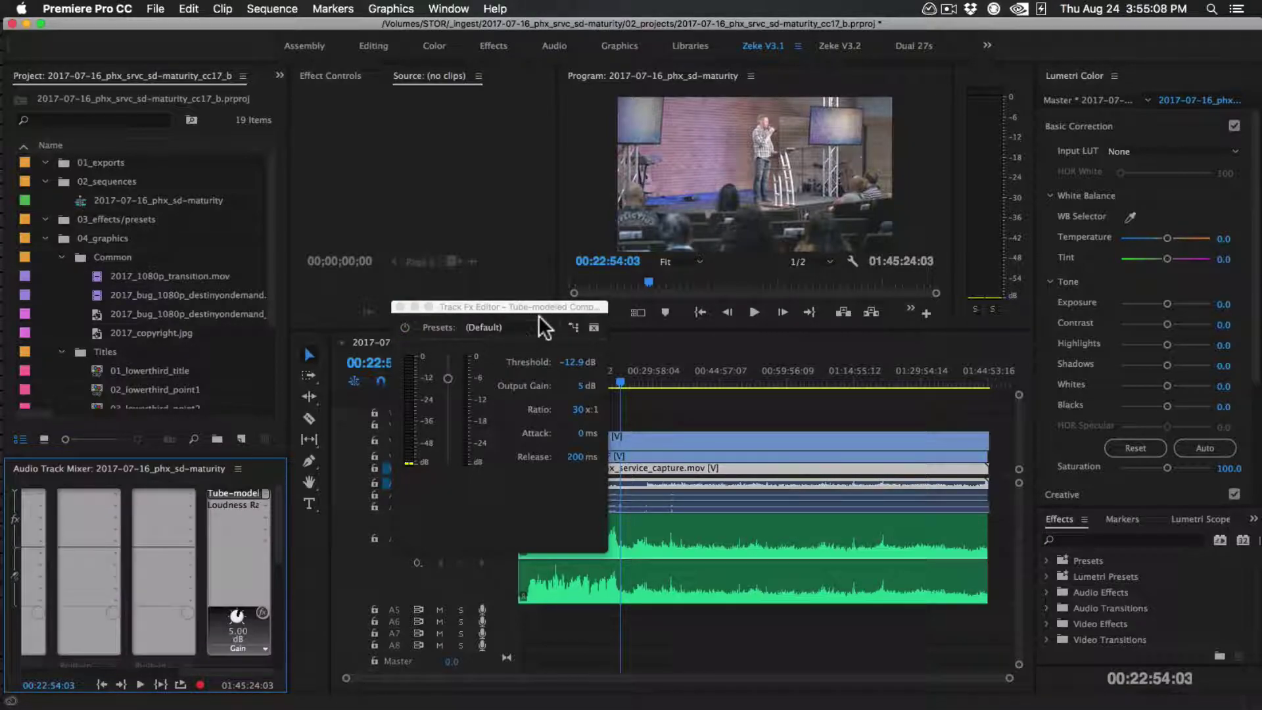
drag(538, 309, 450, 72)
click(494, 91)
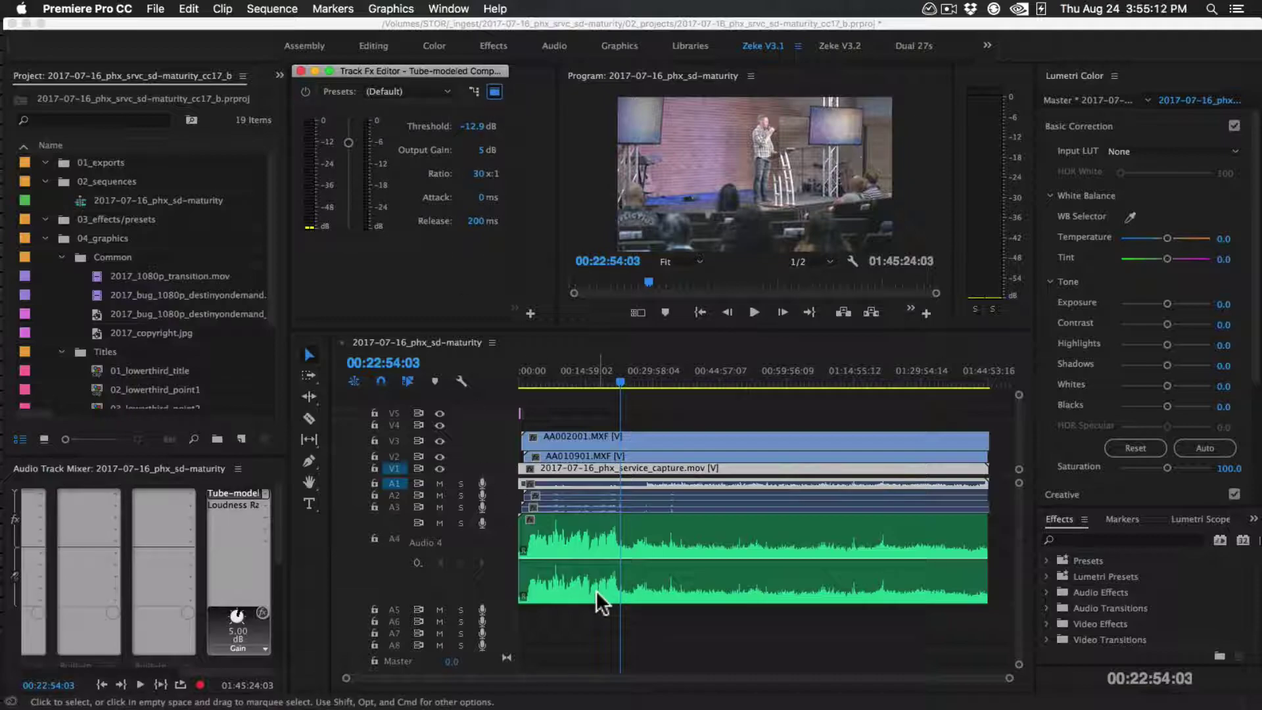
click(623, 381)
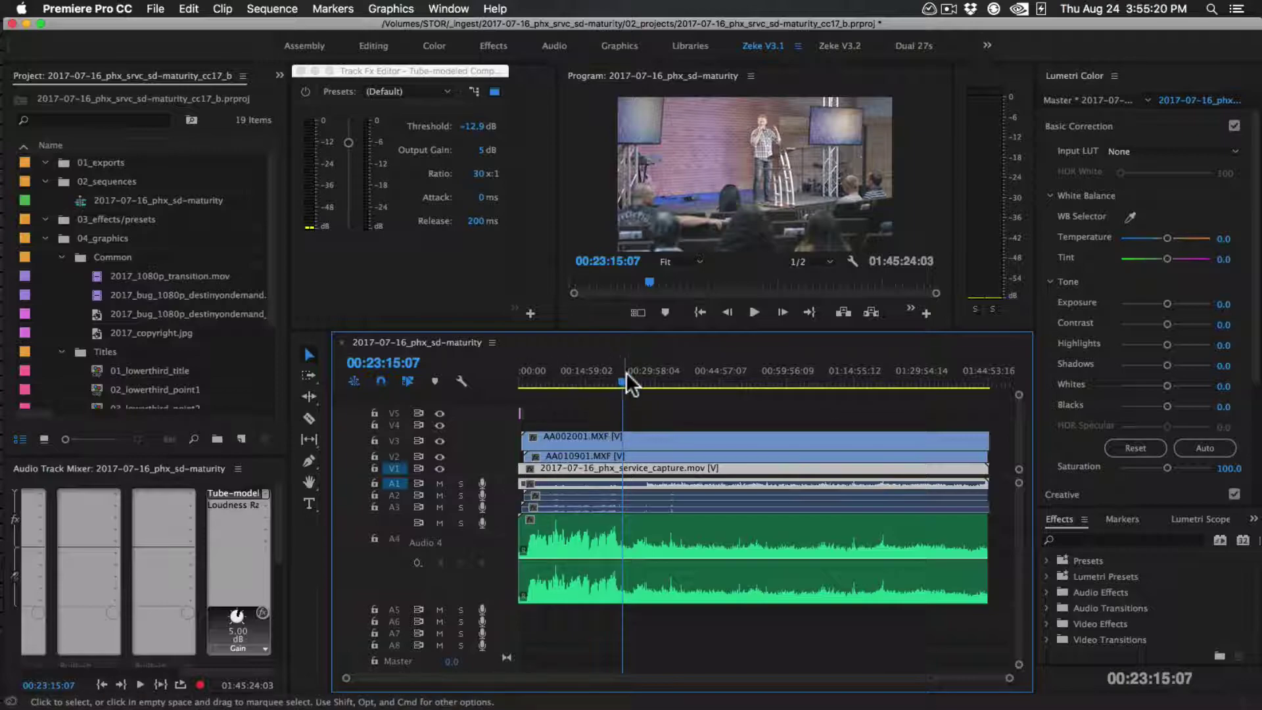
Step: Mute A1–A3, then hide Audio 1–3 and 5–8 from the Audio Track Mixer
click(628, 380)
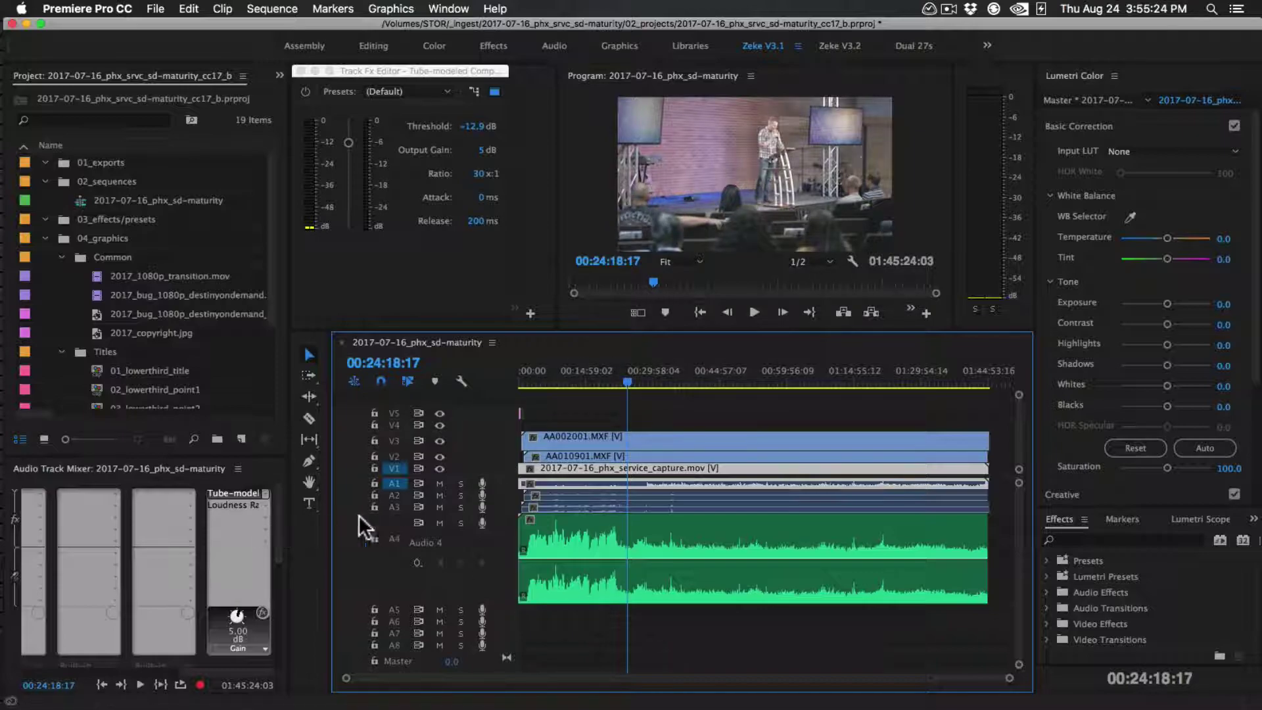
drag(441, 490, 439, 506)
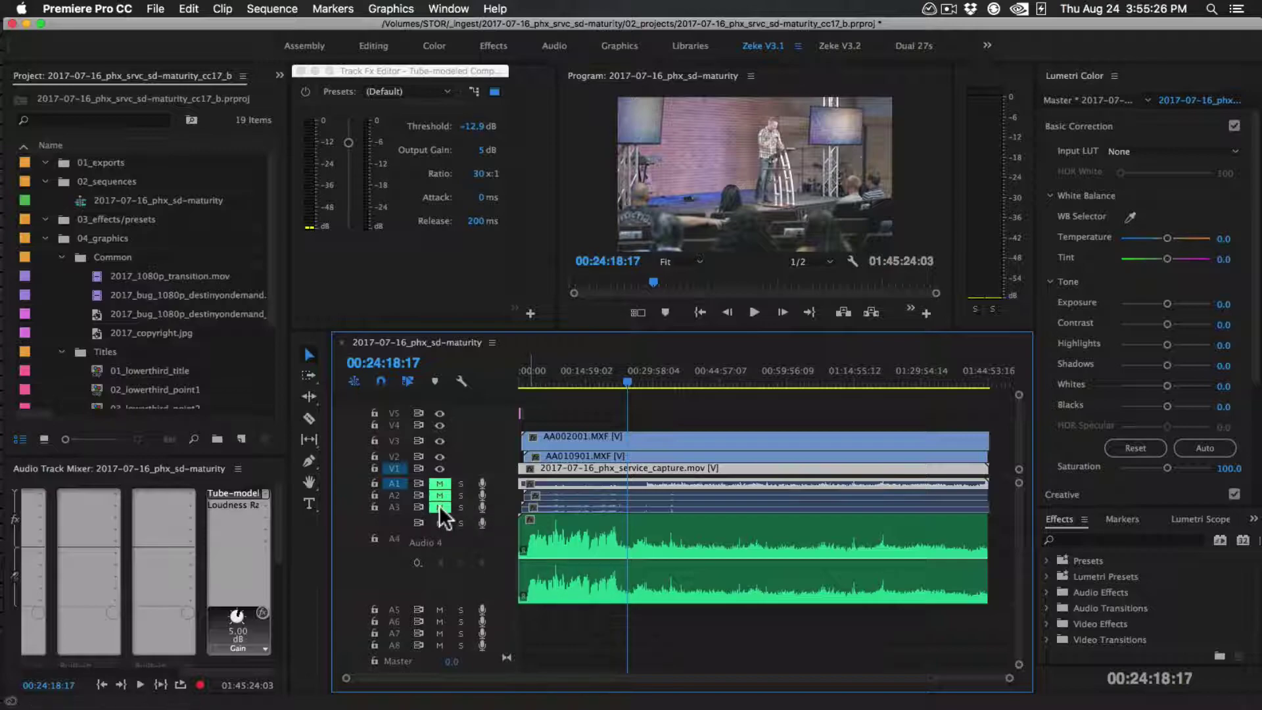
click(238, 468)
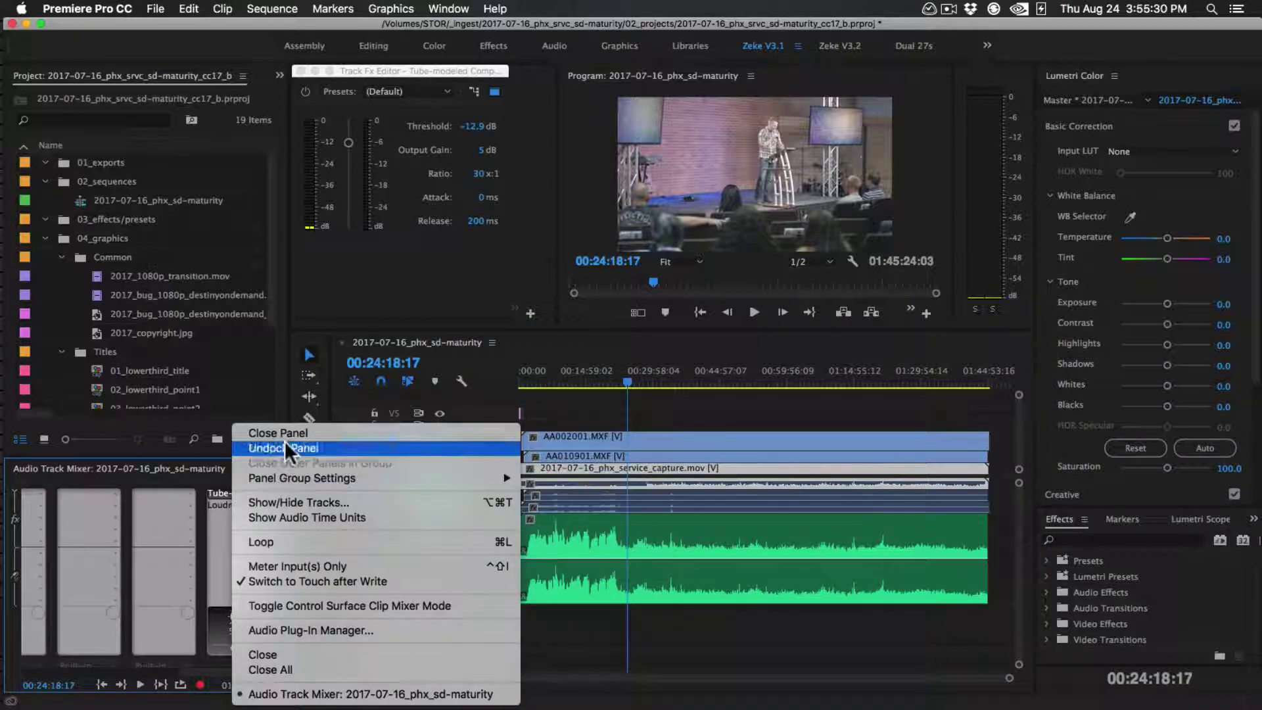
click(317, 501)
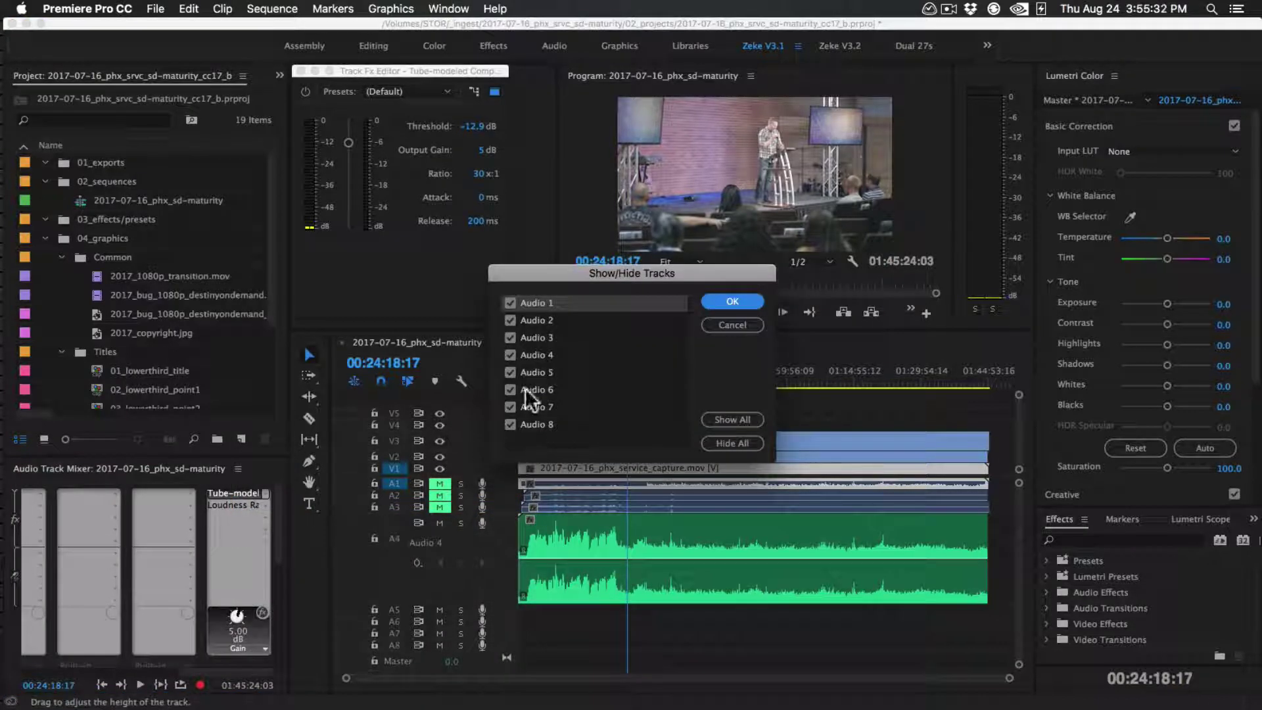
click(510, 304)
click(510, 320)
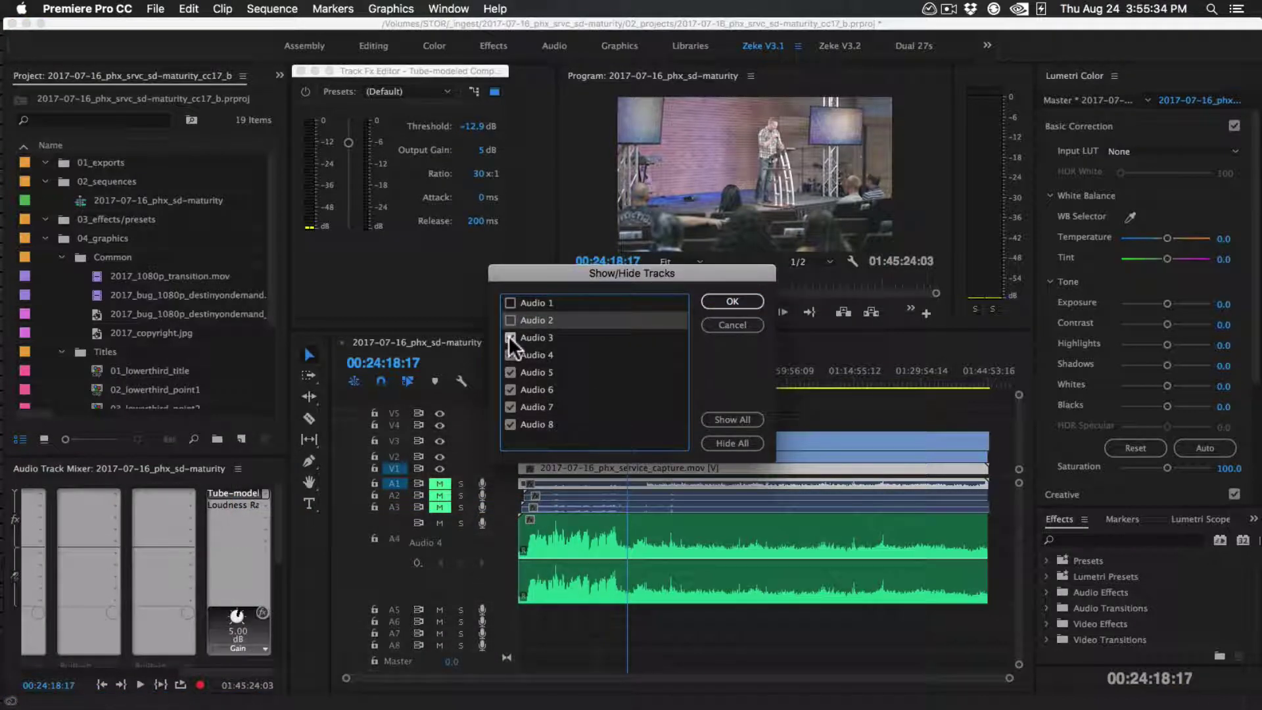
click(510, 338)
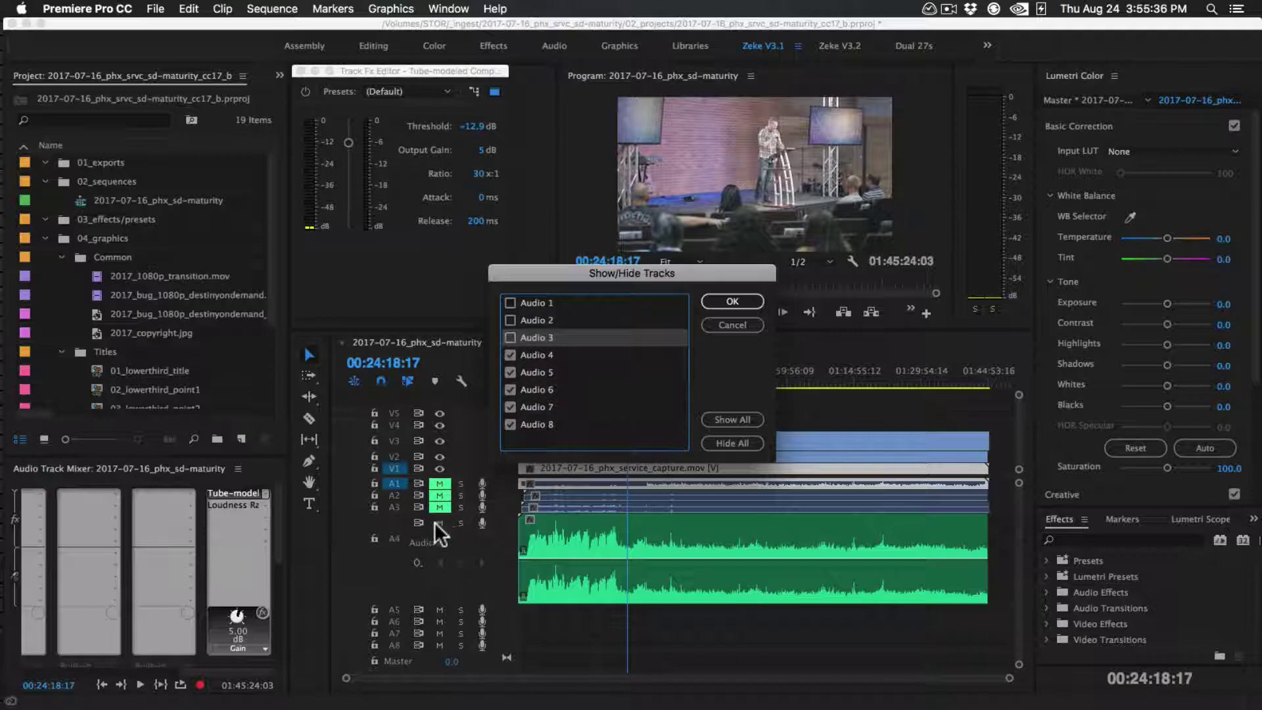
click(510, 372)
click(510, 390)
click(510, 407)
click(510, 424)
click(731, 302)
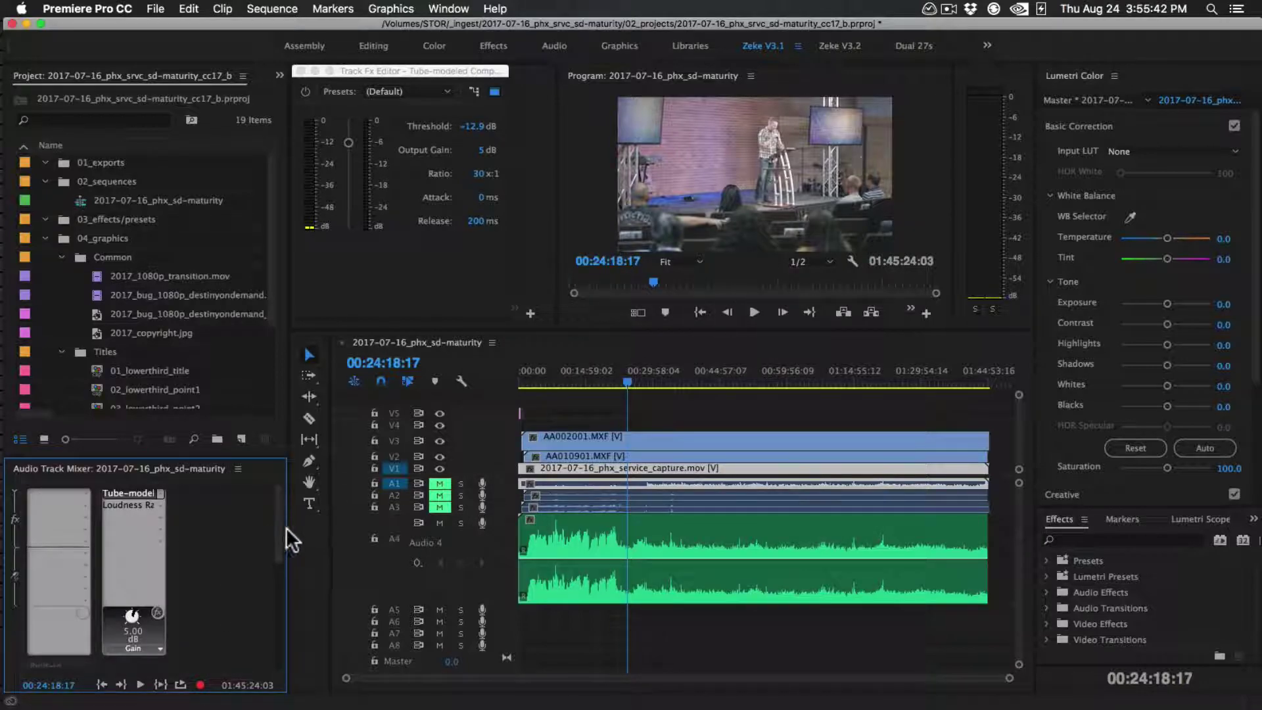
scroll(278, 520, down, 5)
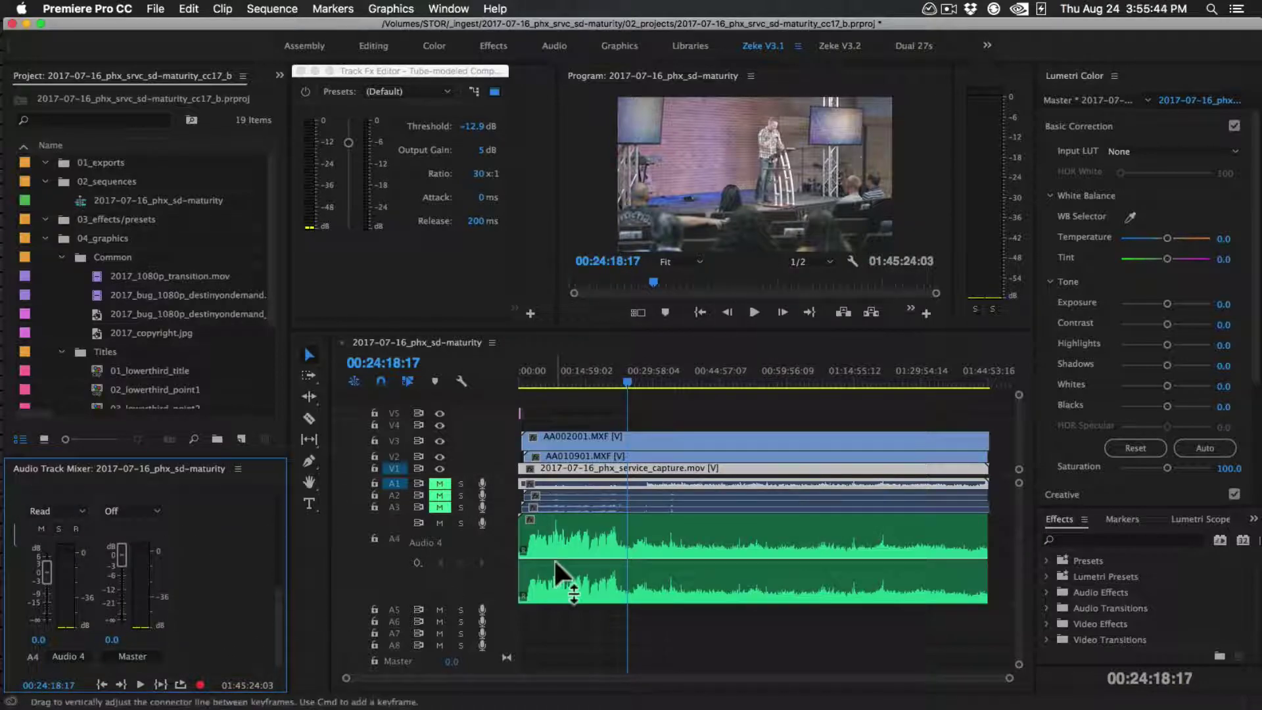
Step: Zoom and scrub the timeline to place the playhead at the 00:34:15:00 cut point
click(653, 631)
mouse_move(637, 382)
mouse_down()
mouse_move(625, 381)
mouse_move(644, 379)
mouse_up()
key(=)
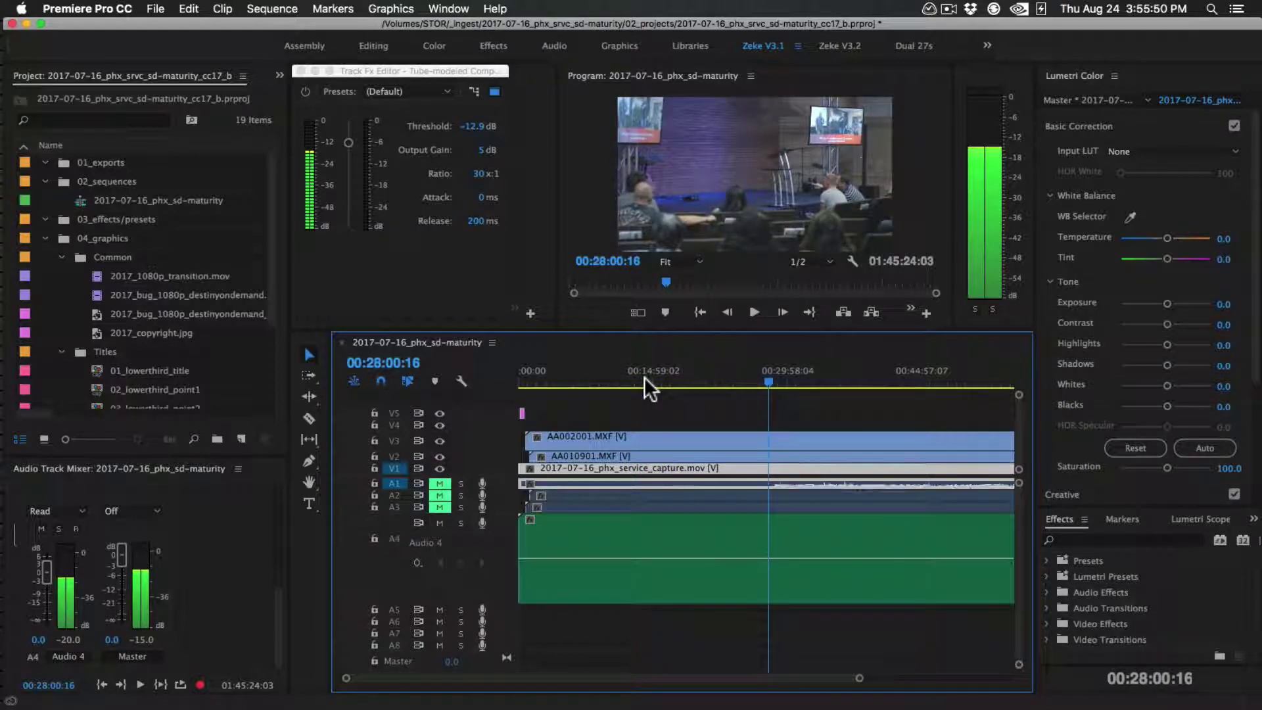
drag(772, 379, 787, 380)
key(minus)
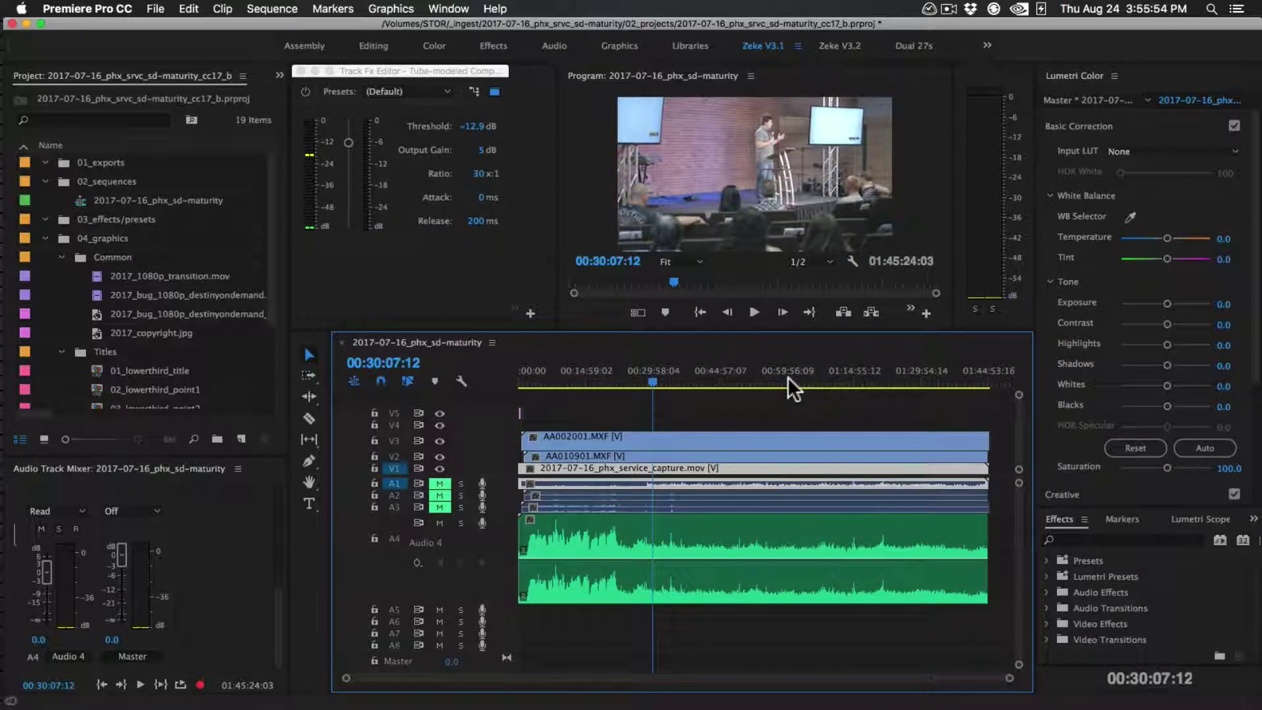
drag(652, 377, 671, 376)
key(equal)
key(equal)
key(equal)
key(equal)
key(equal)
key(equal)
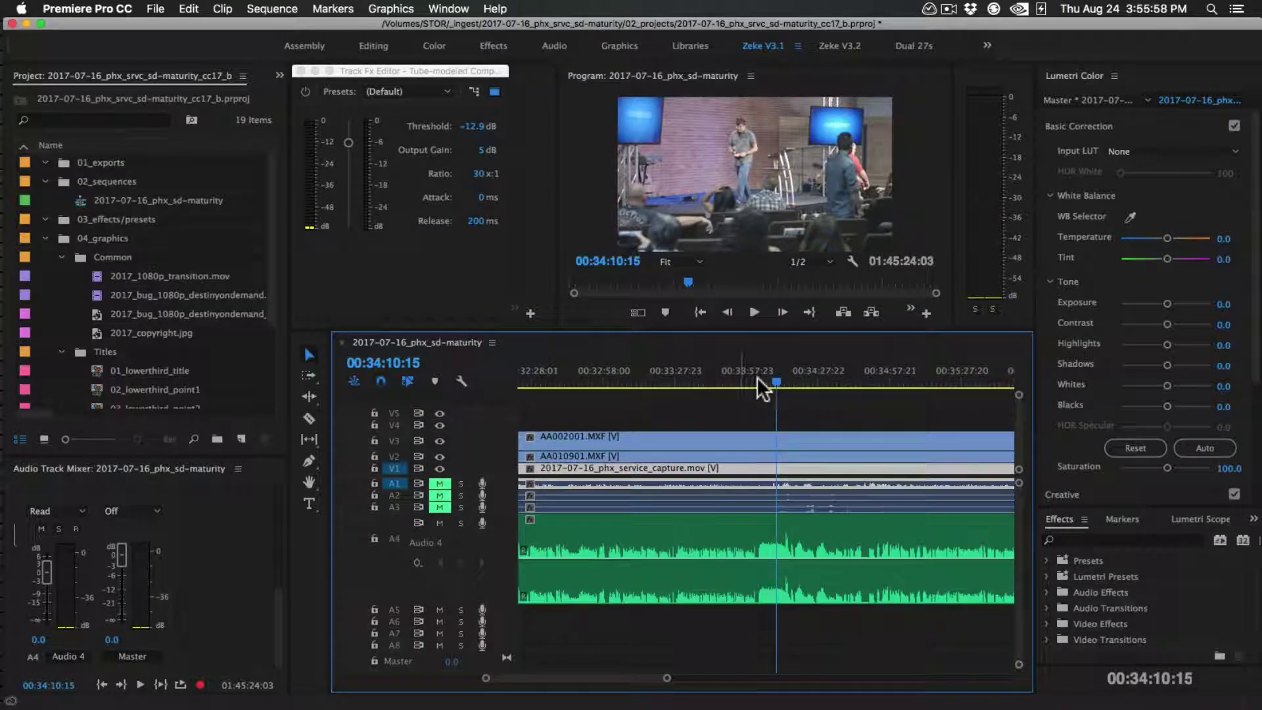
drag(778, 378, 799, 377)
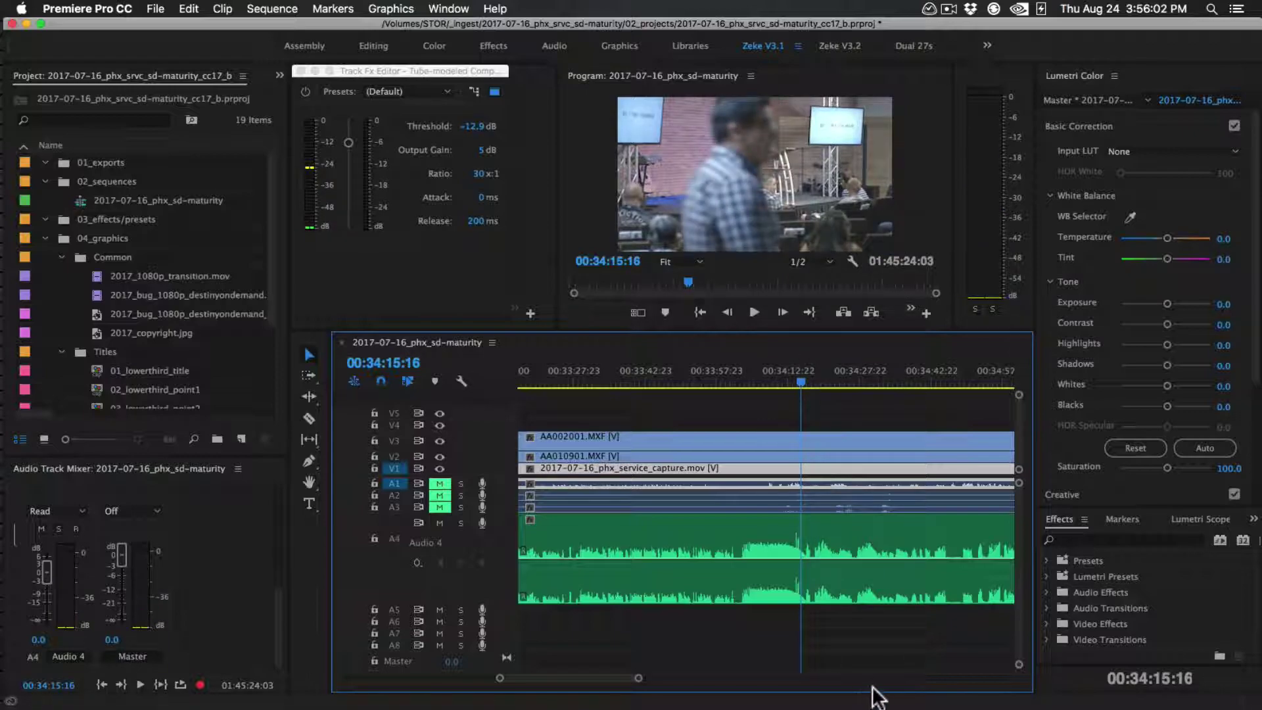
click(831, 661)
click(794, 376)
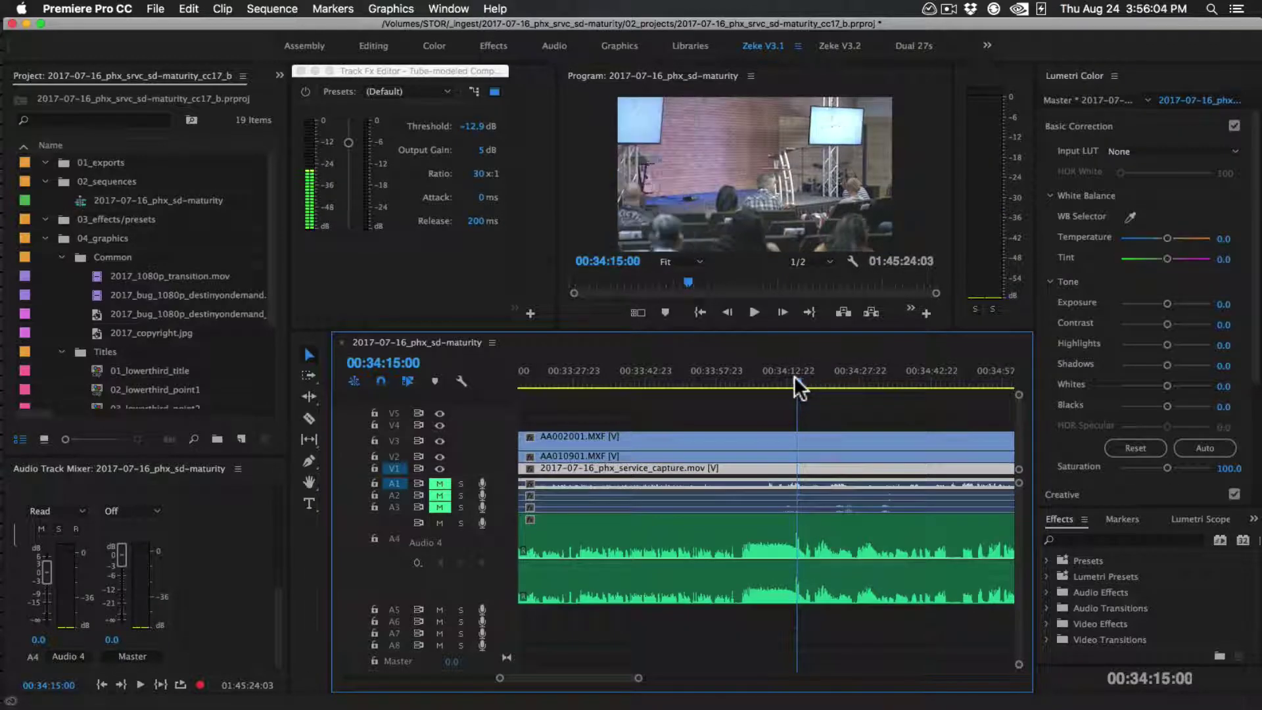
Step: Split all clips at 00:34:15:00, delete the earlier part, and ripple-delete the gap
drag(769, 645, 693, 407)
key(super+k)
key(super+BackSpace)
right_click(687, 440)
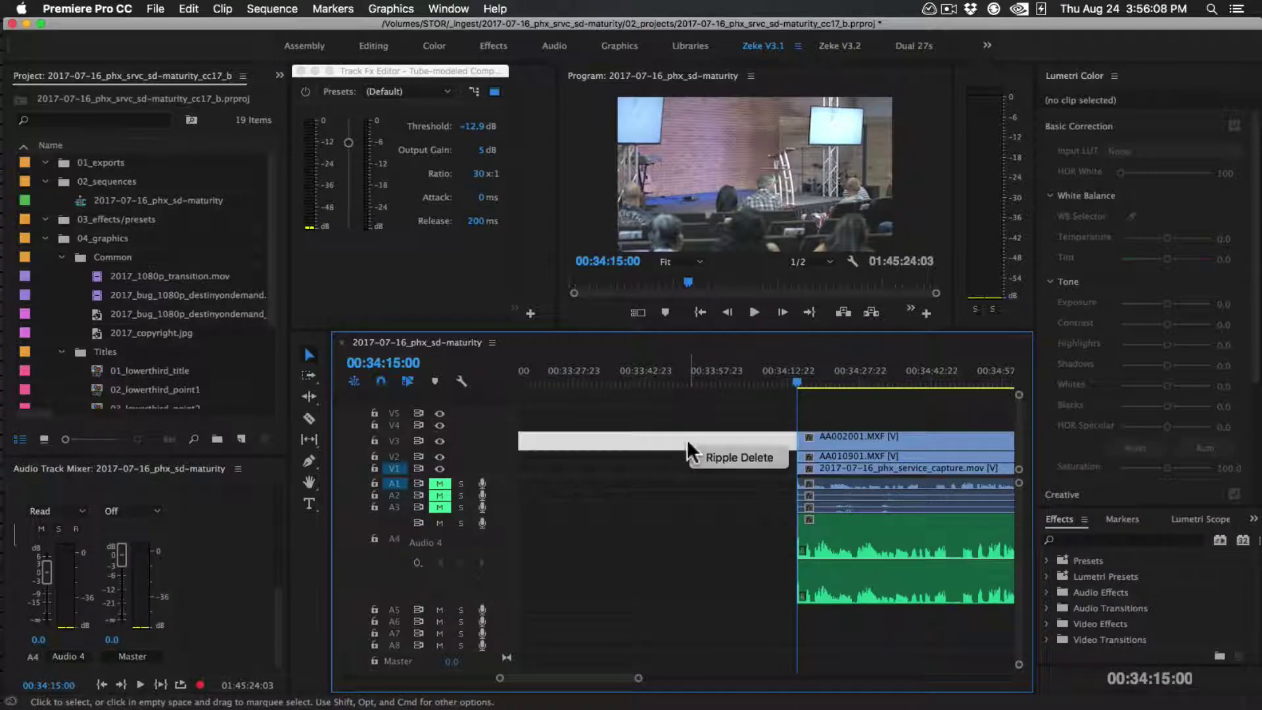
click(705, 460)
Step: Return to the sequence start and select the Audio 4 clip
key(Home)
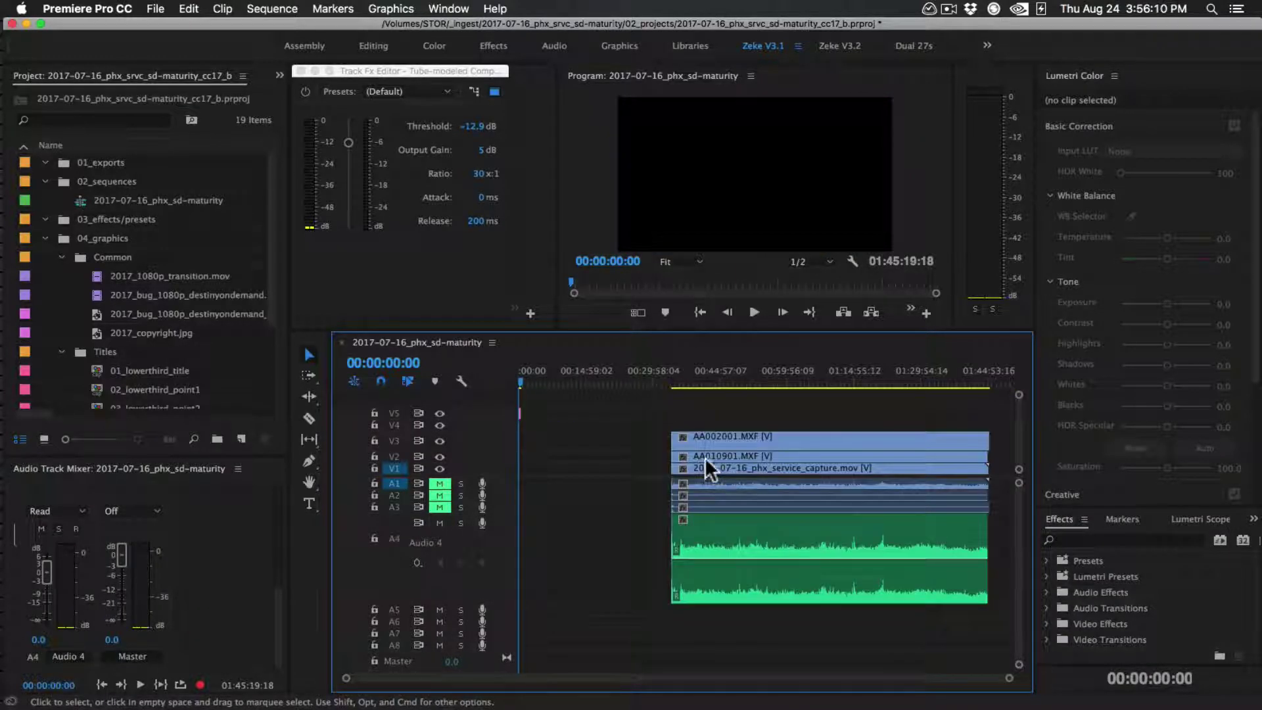
click(696, 373)
key(super+shift+a)
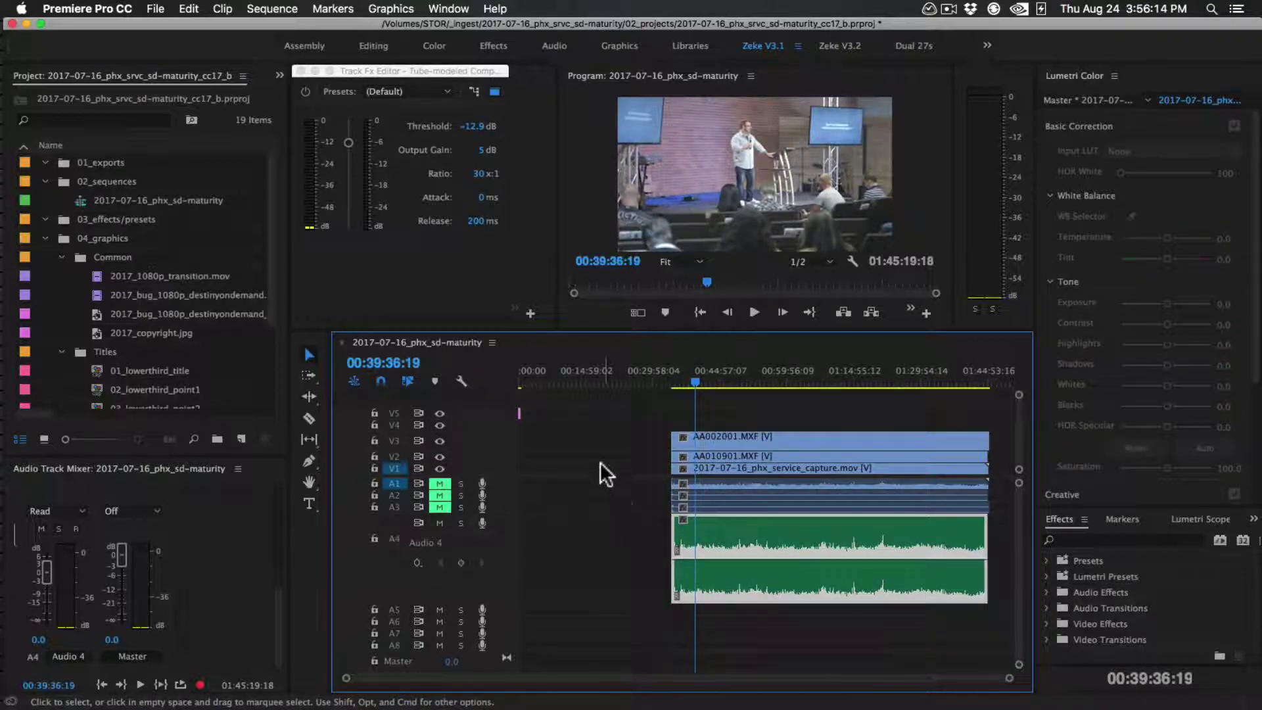
drag(581, 434, 654, 528)
click(608, 633)
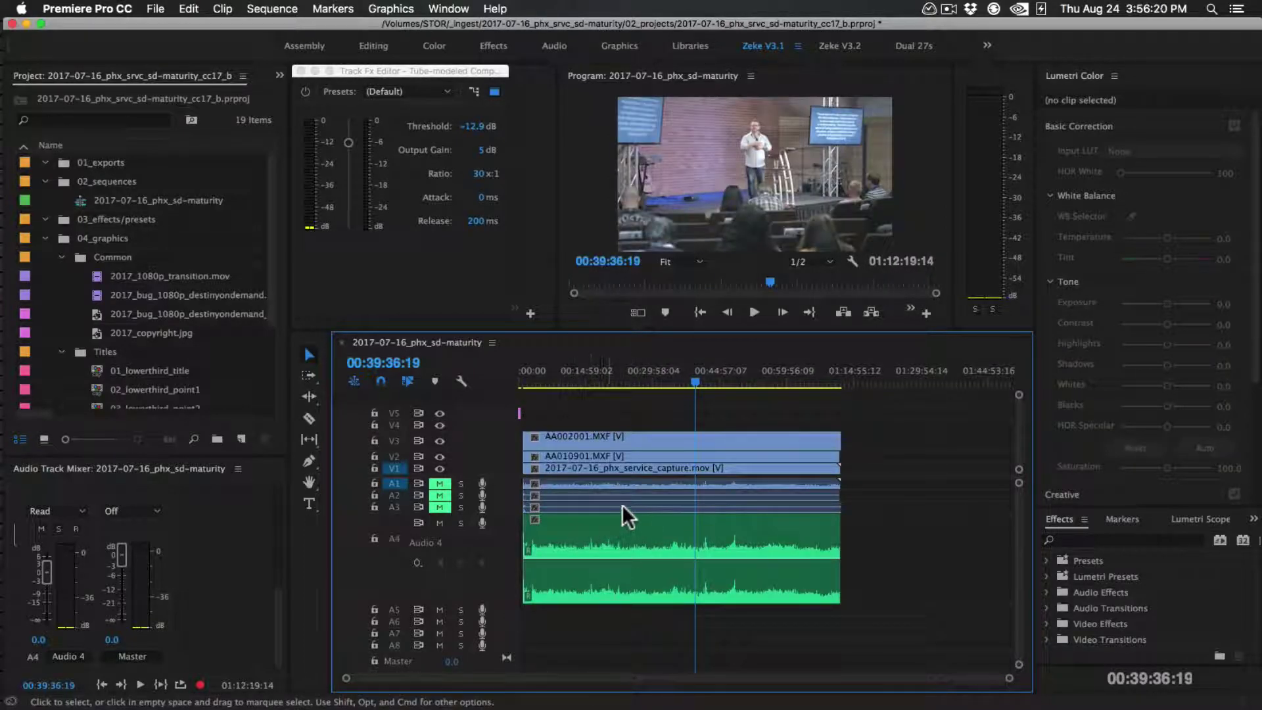
click(618, 539)
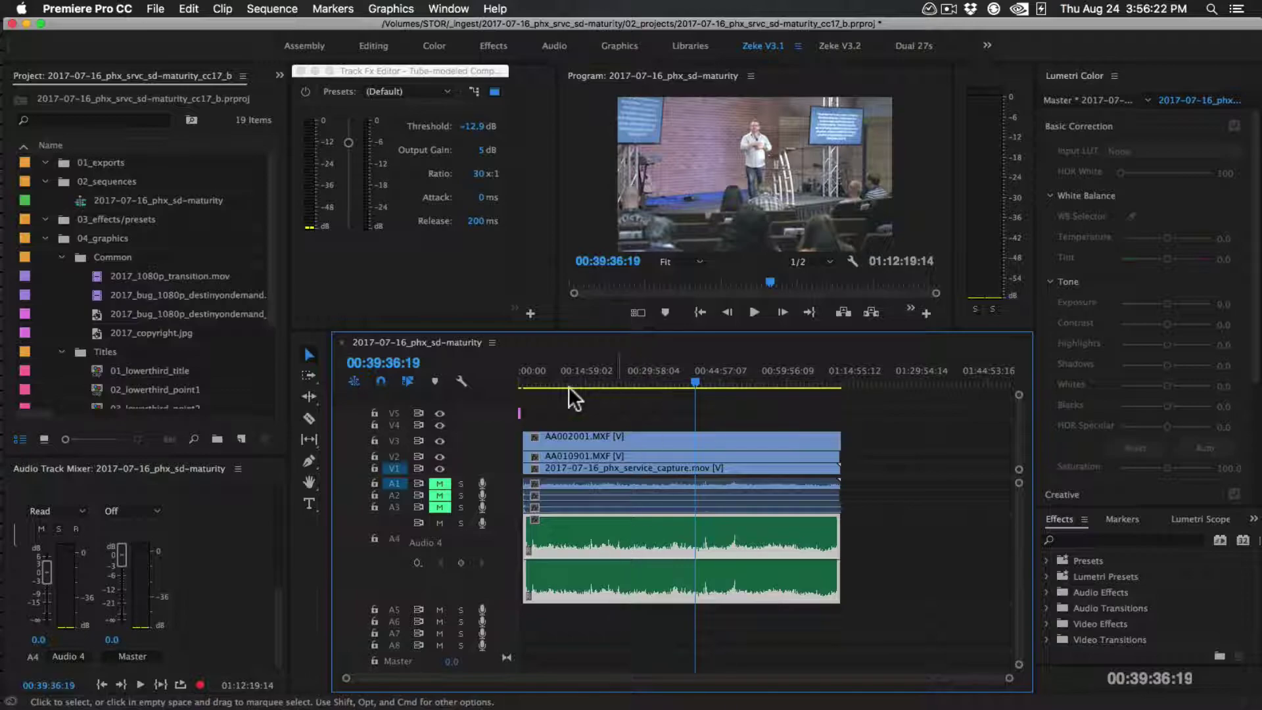
Step: Enter 9 dB as the Audio 4 clip's Adjust Gain value in Audio Gain and confirm
click(662, 379)
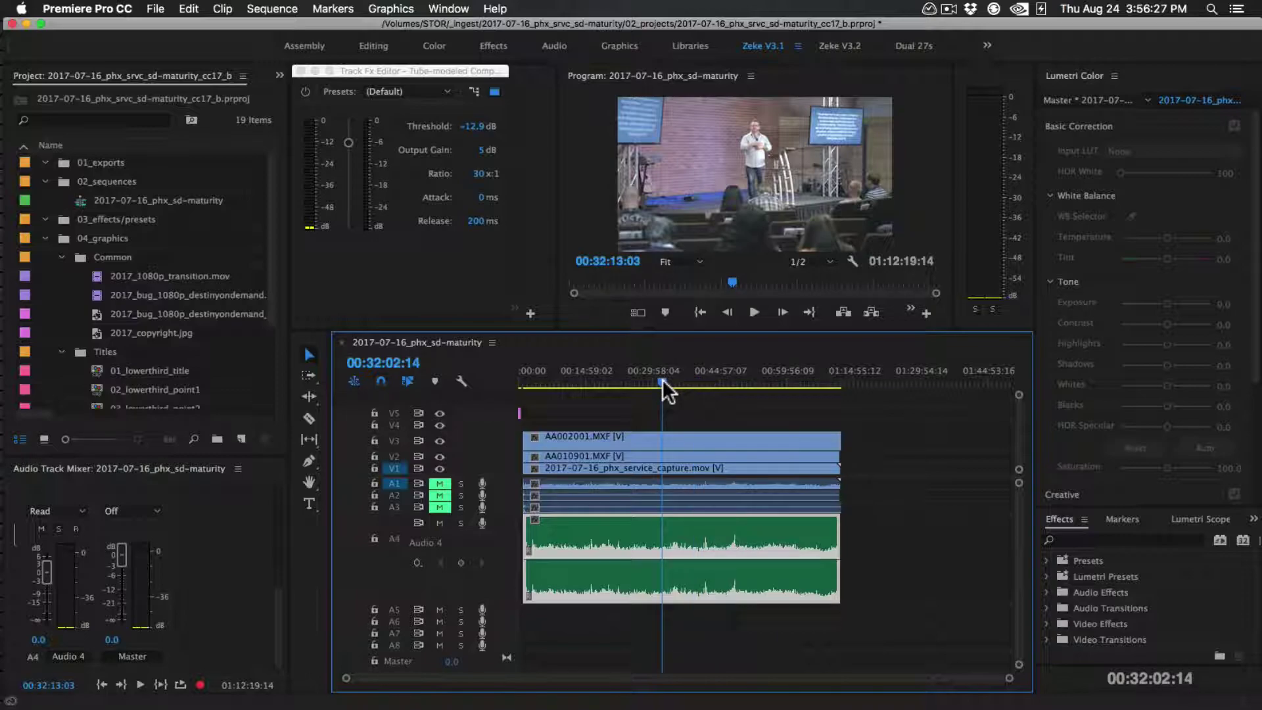
right_click(628, 542)
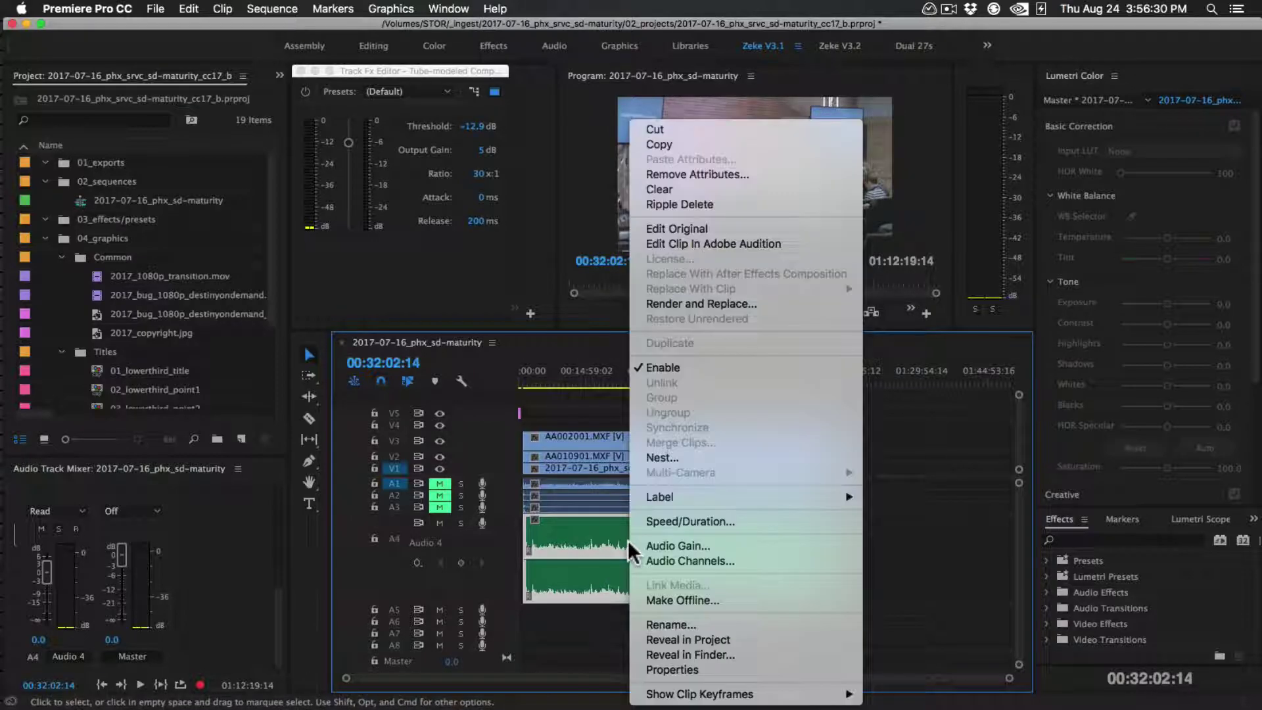
click(642, 544)
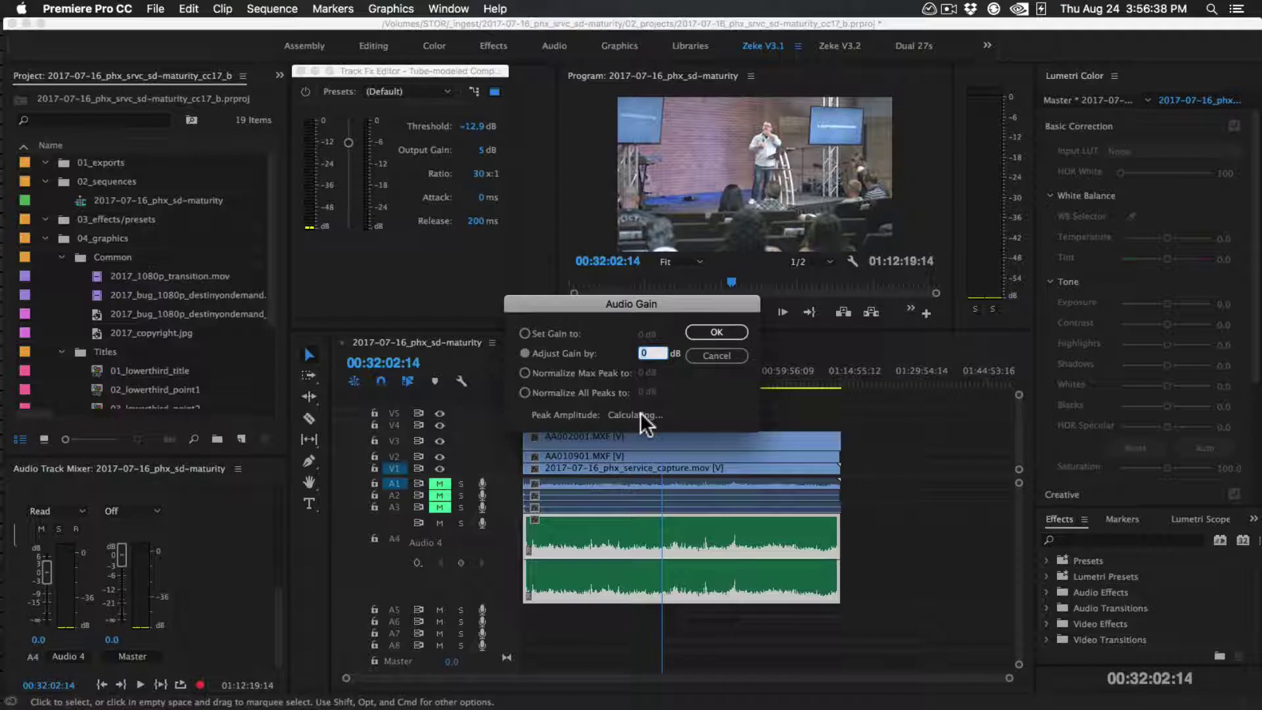
click(649, 358)
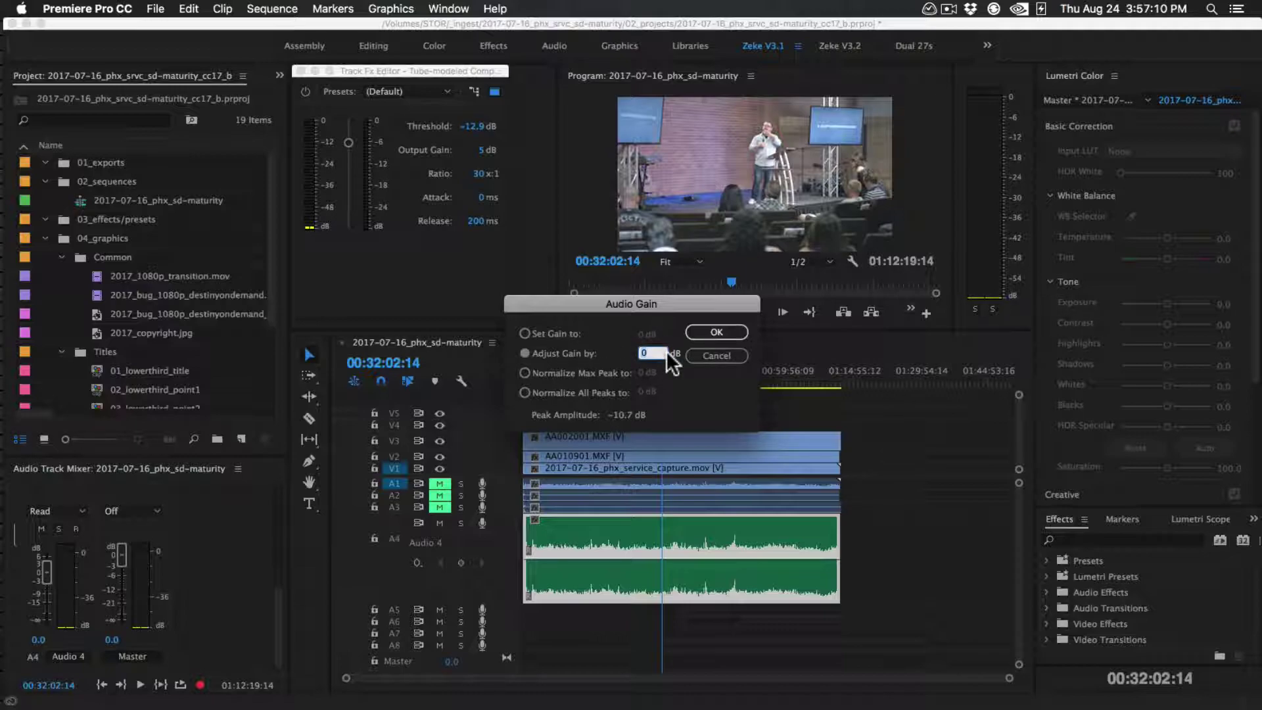
text(9)
click(717, 332)
click(632, 375)
Step: Turn the Tube-modeled Compressor's Threshold knob down to -13 dB
click(888, 577)
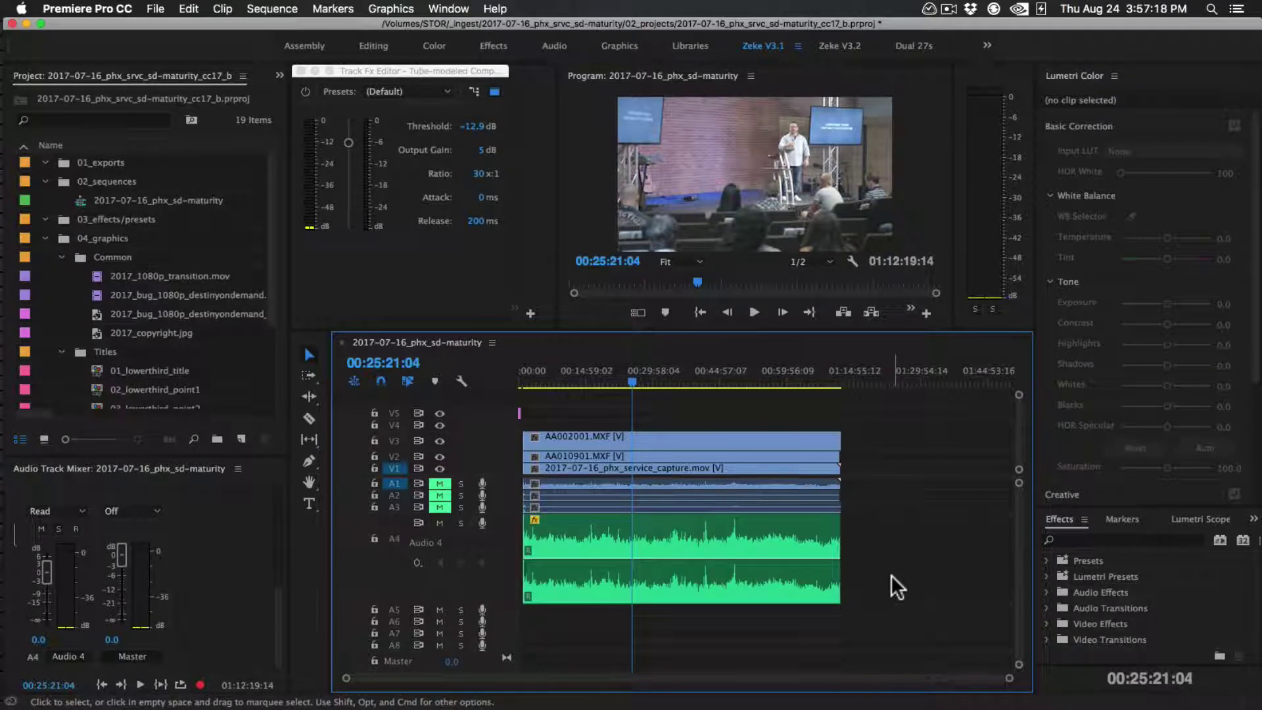
click(603, 535)
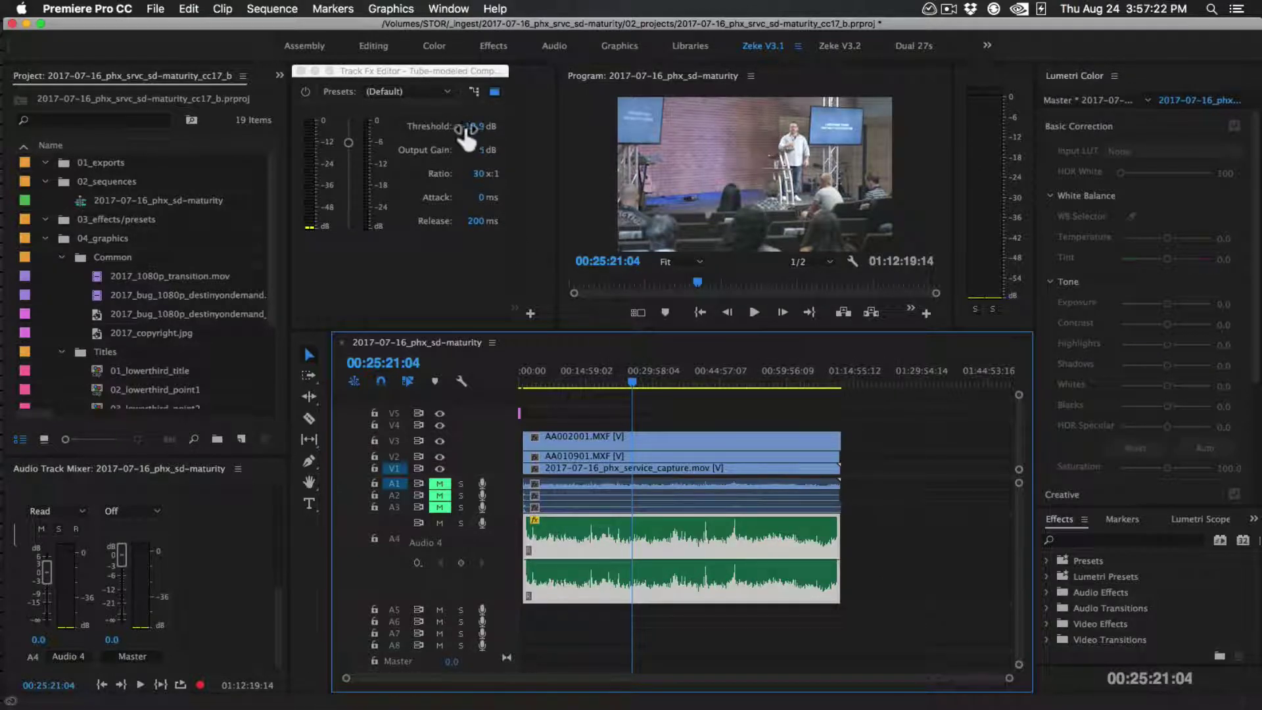
drag(346, 141, 346, 140)
mouse_move(483, 158)
mouse_down()
mouse_move(479, 180)
mouse_move(479, 169)
mouse_up()
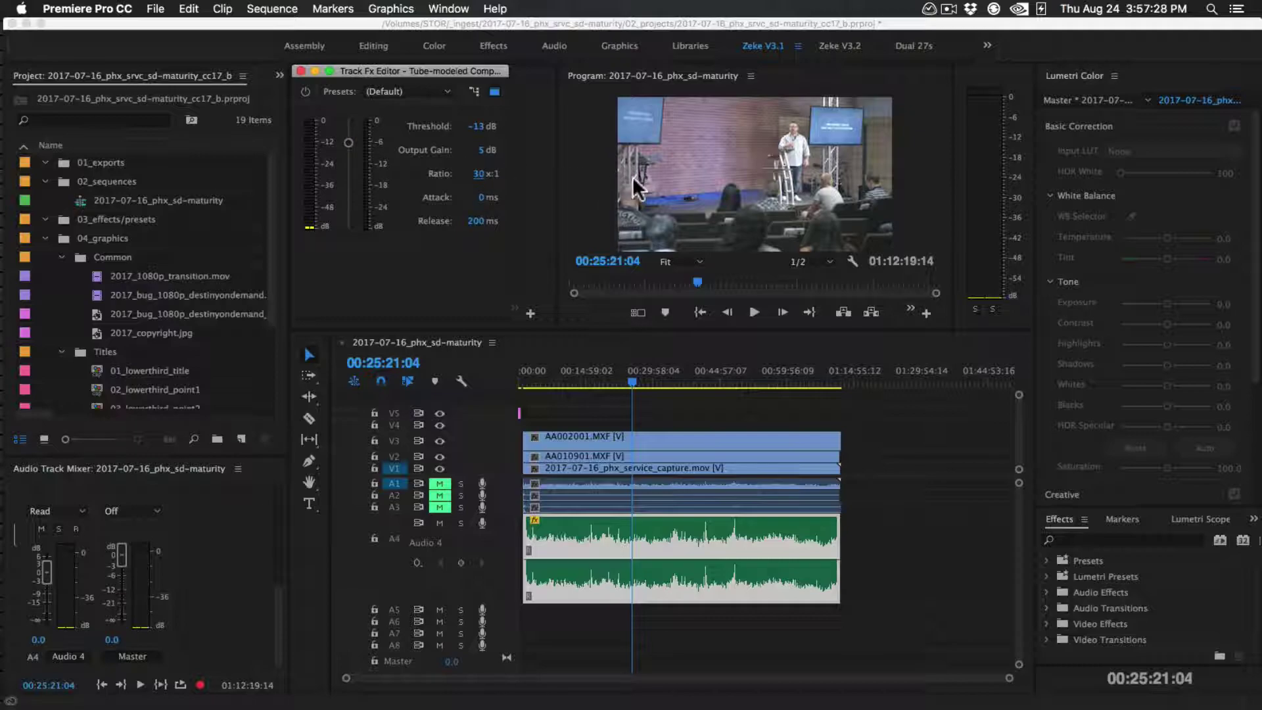
drag(485, 199, 412, 197)
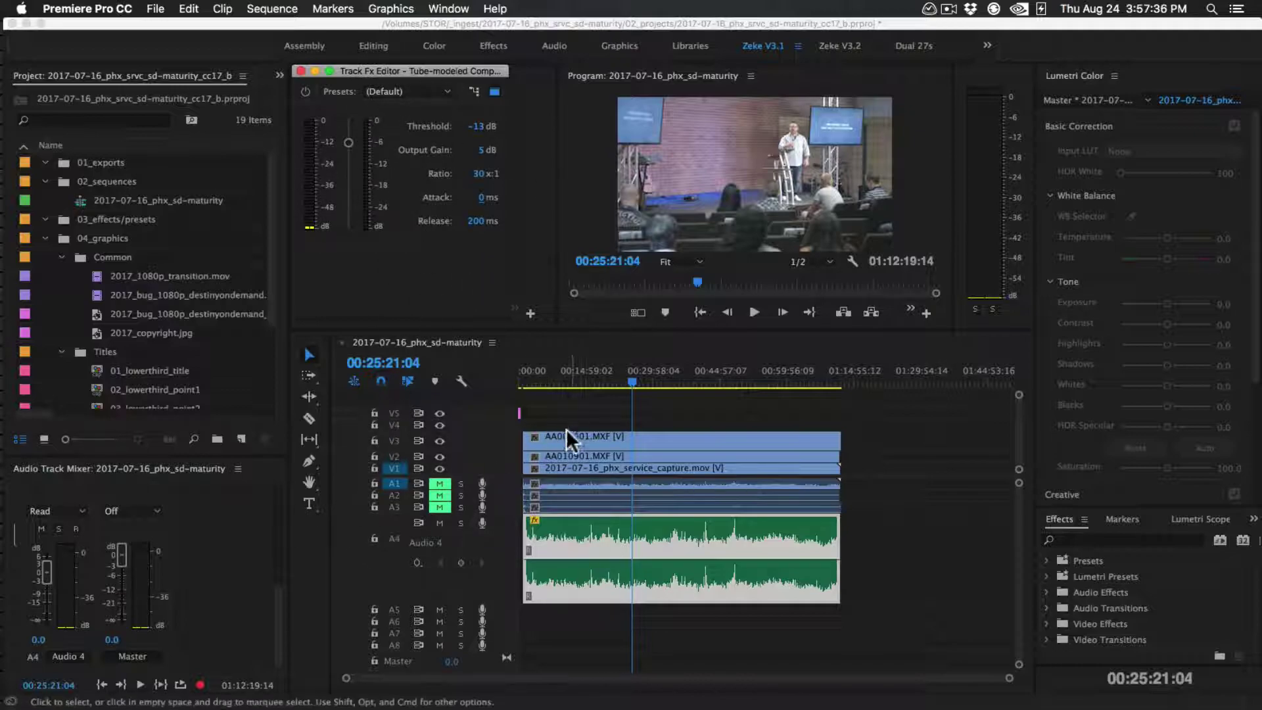
click(617, 379)
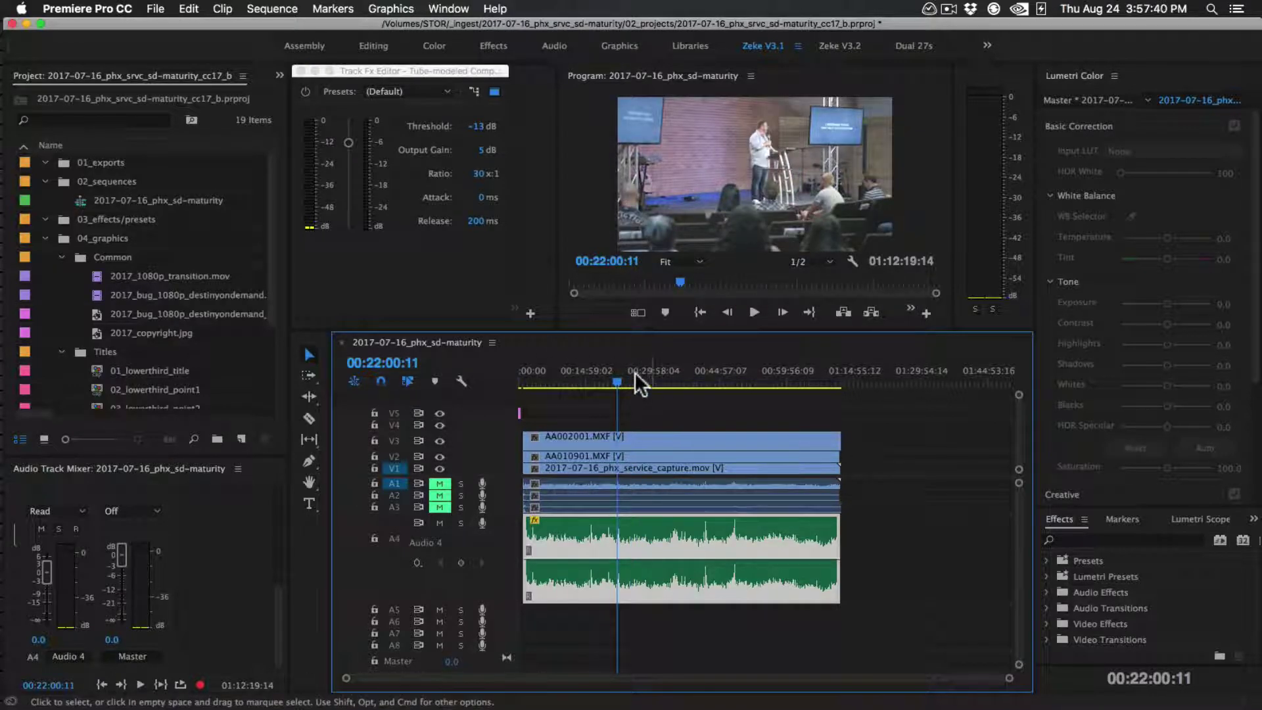
click(622, 382)
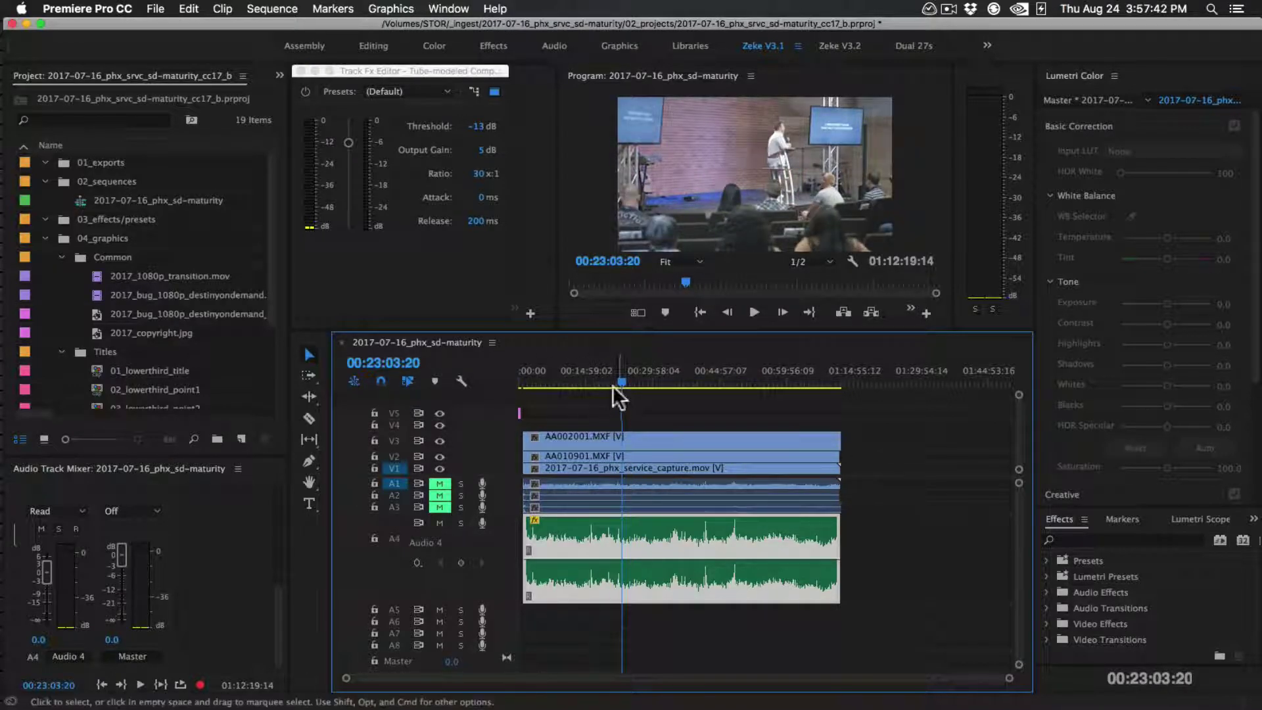
click(443, 76)
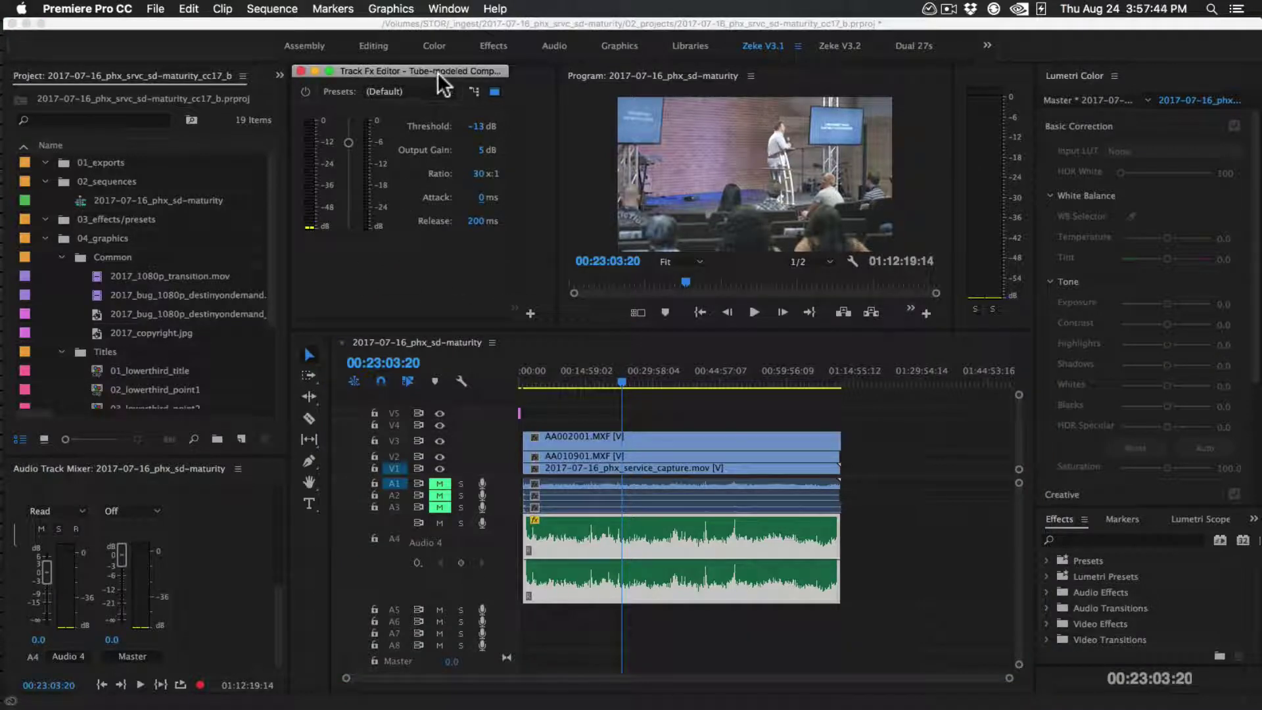
drag(590, 382, 589, 381)
key(space)
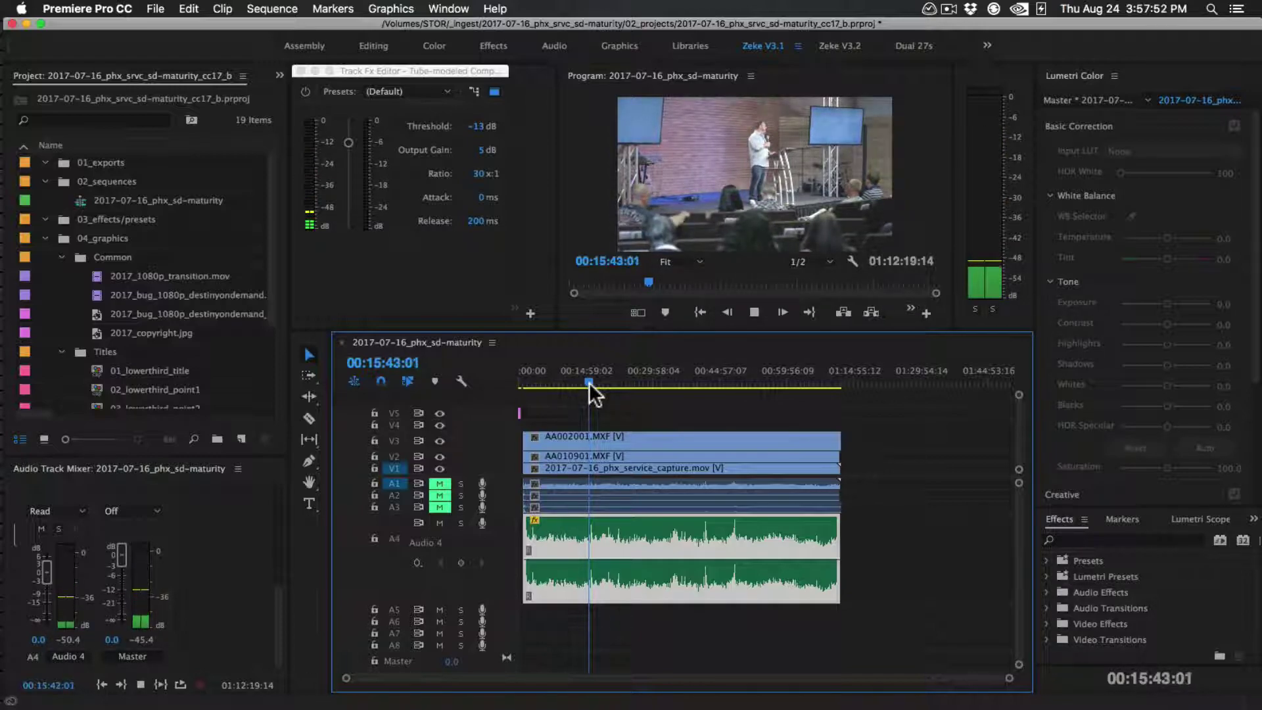
key(space)
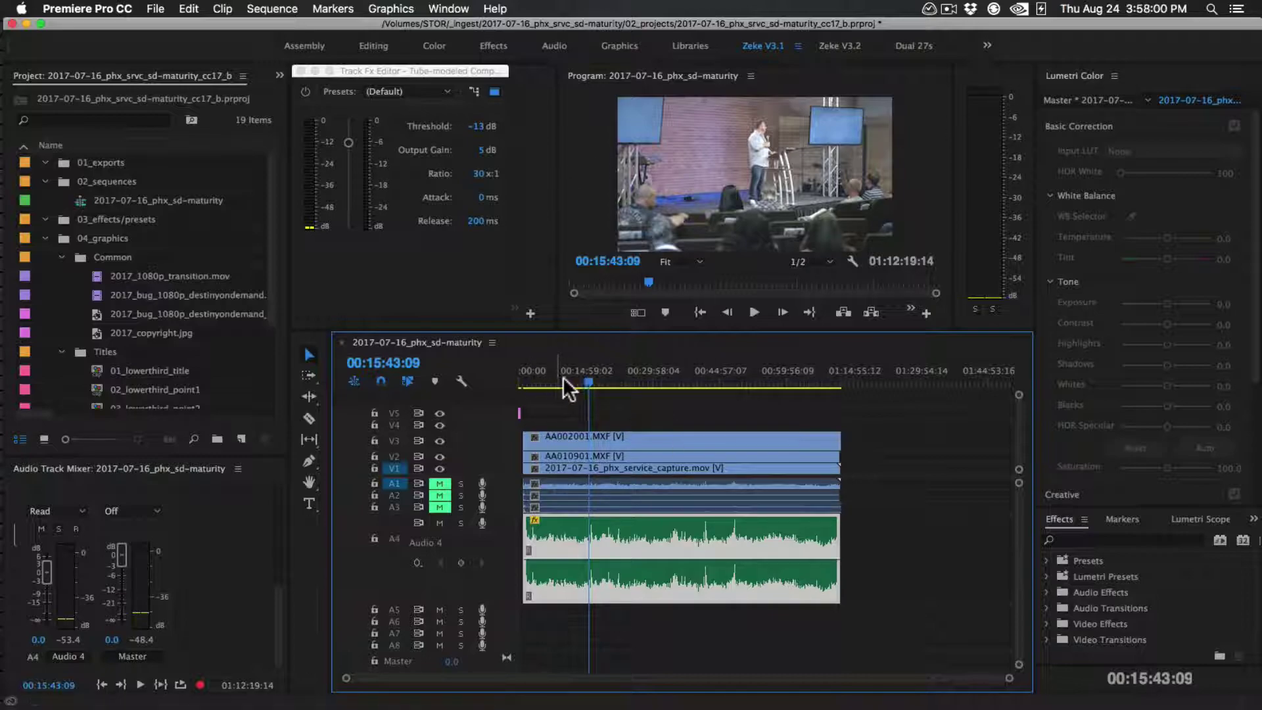
drag(799, 374, 803, 373)
key(space)
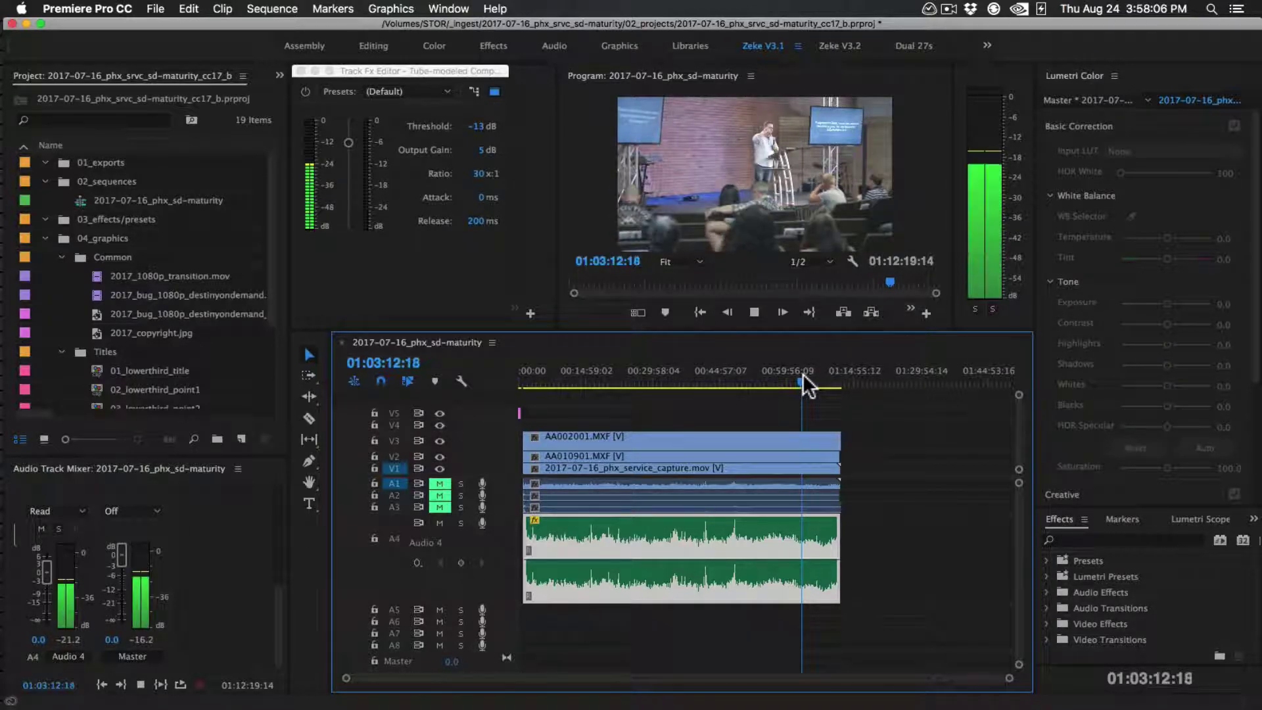
Step: Set the compressor's Output Gain to 12 dB
drag(486, 151, 531, 150)
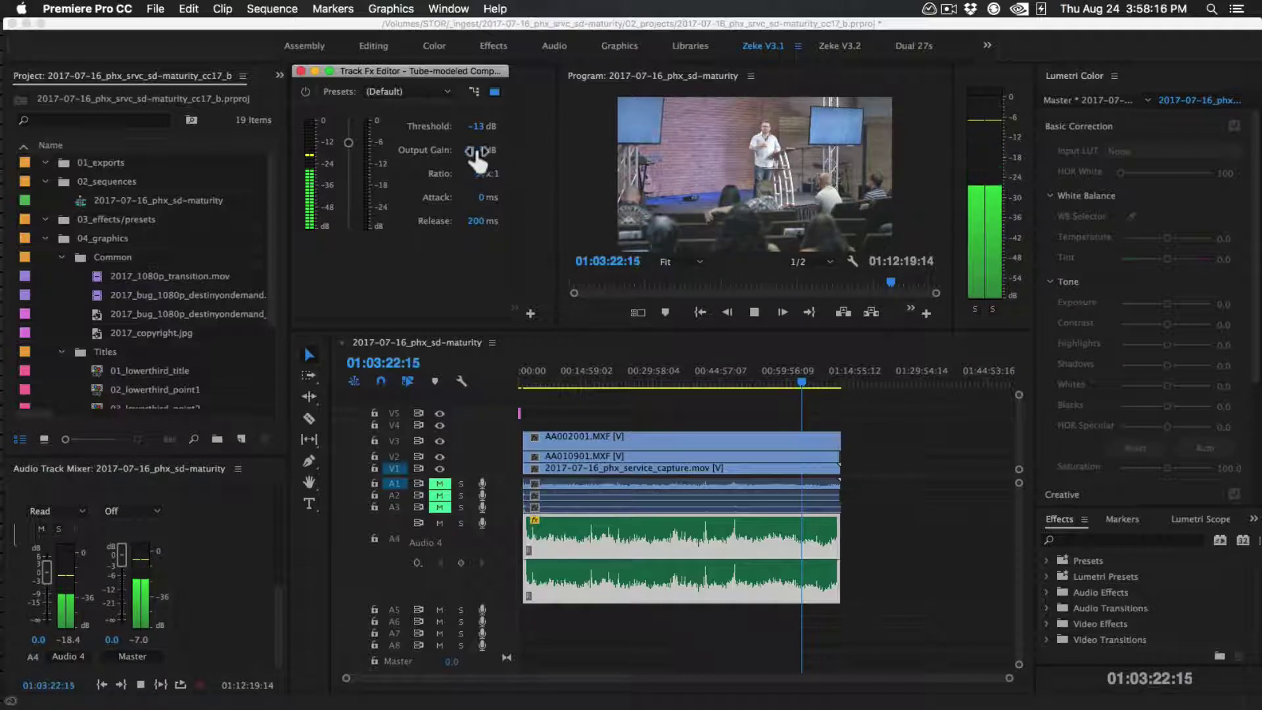
drag(479, 150, 509, 151)
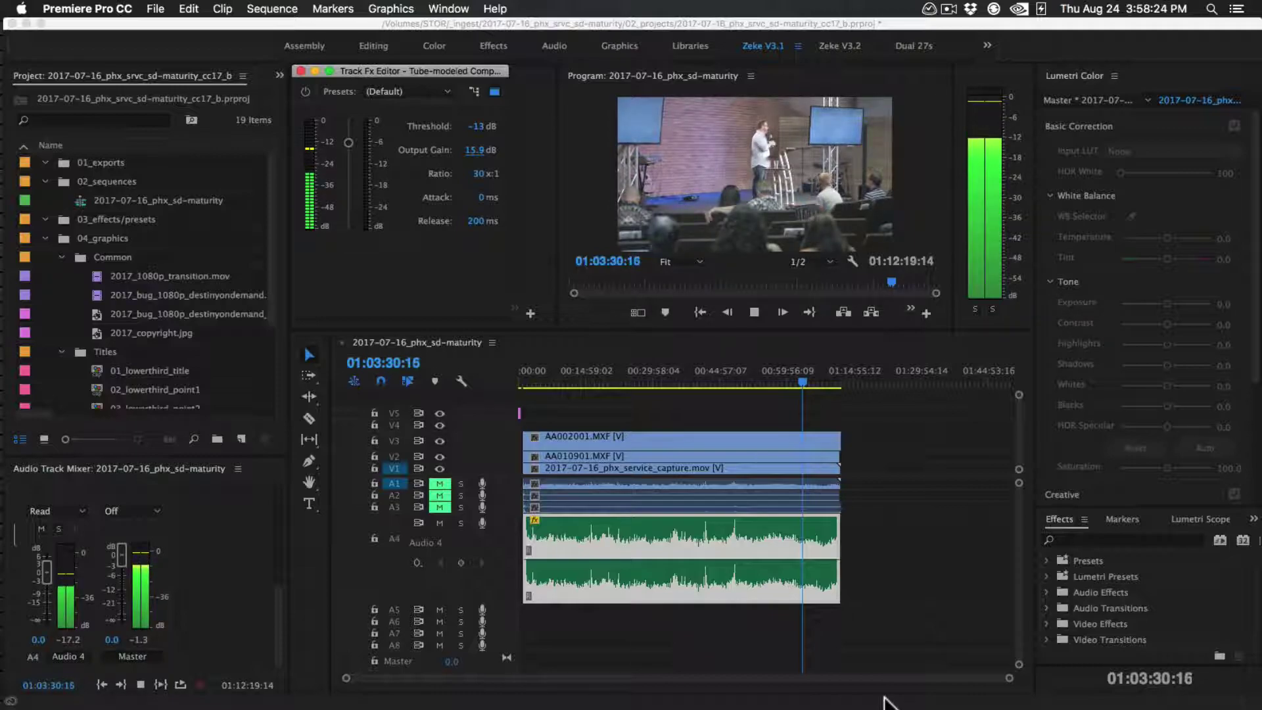
key(space)
click(472, 151)
text(12)
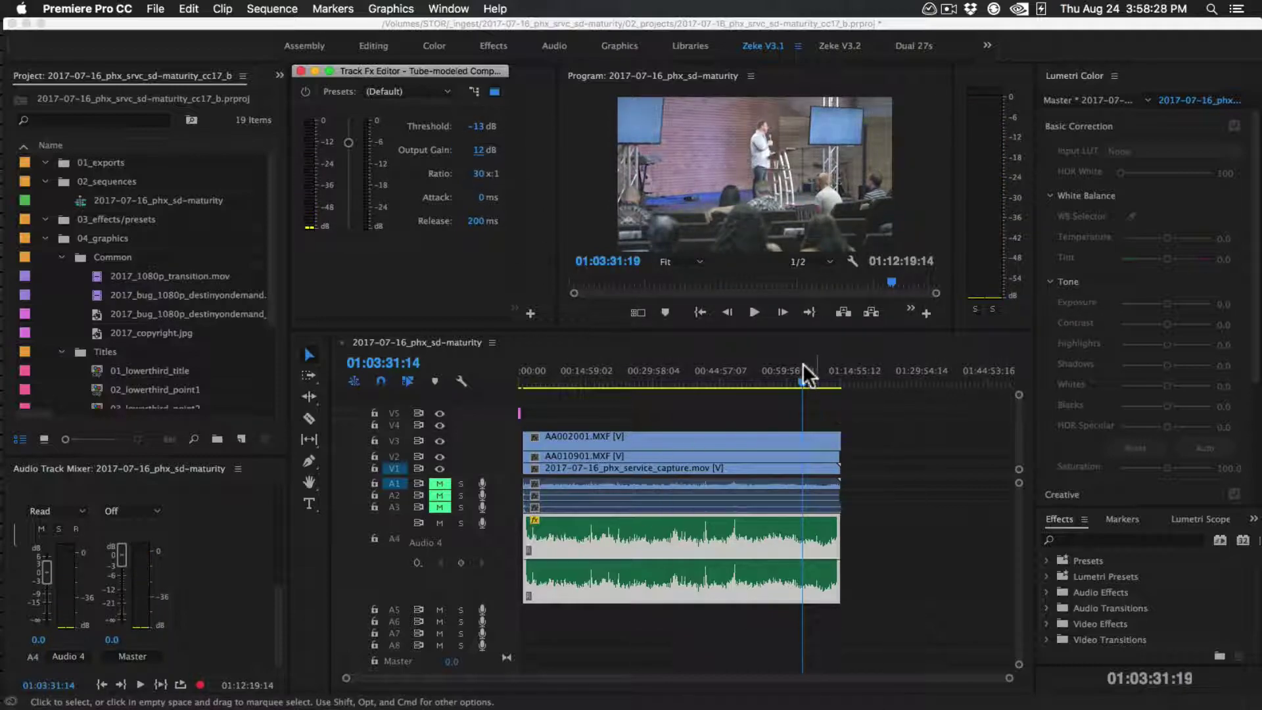
Step: Replay a few seconds to check the meters with 12 dB output gain
drag(792, 374, 802, 373)
key(space)
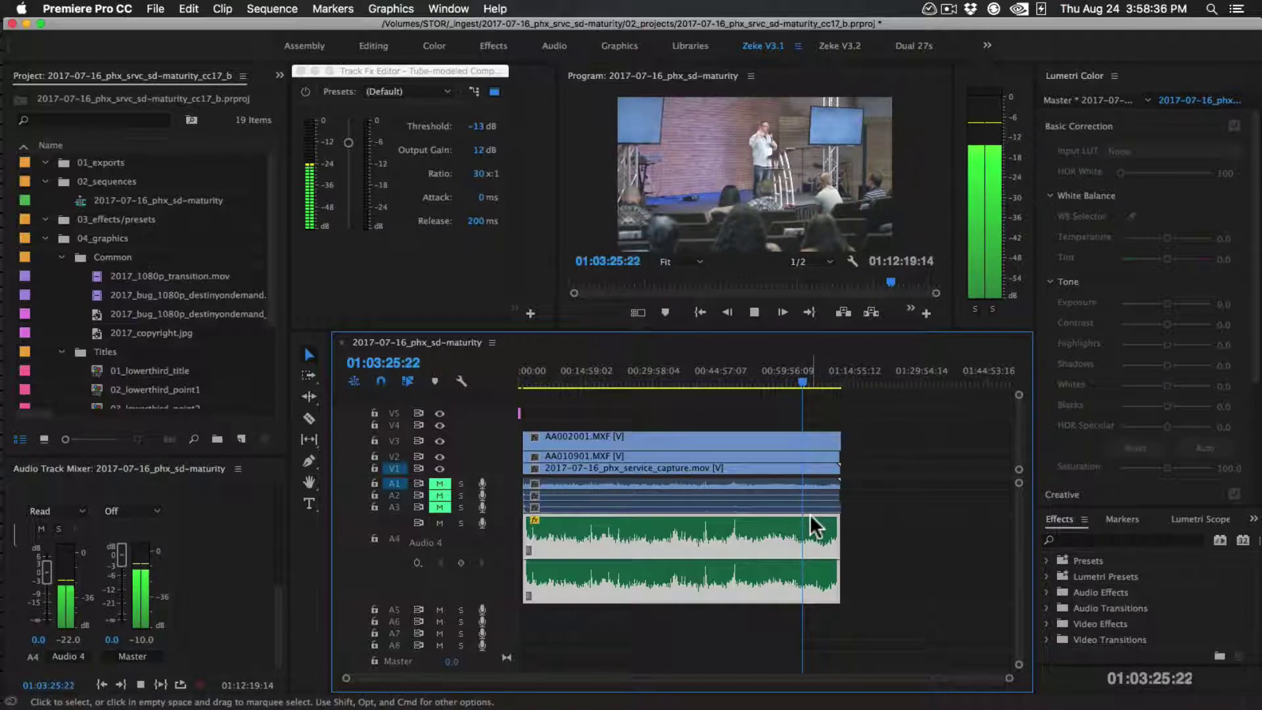
key(space)
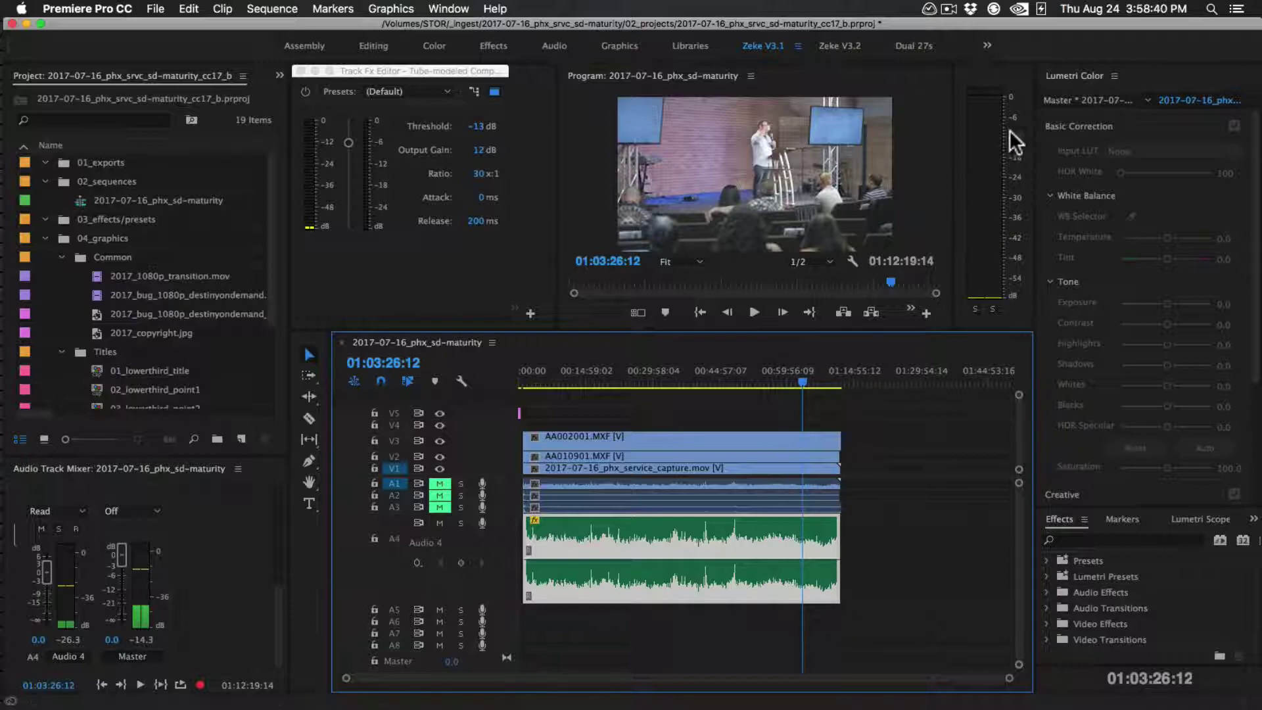
Step: Play from about 35 minutes with the timeline zoomed in and drop the threshold to -16 dB
drag(633, 372, 676, 372)
key(space)
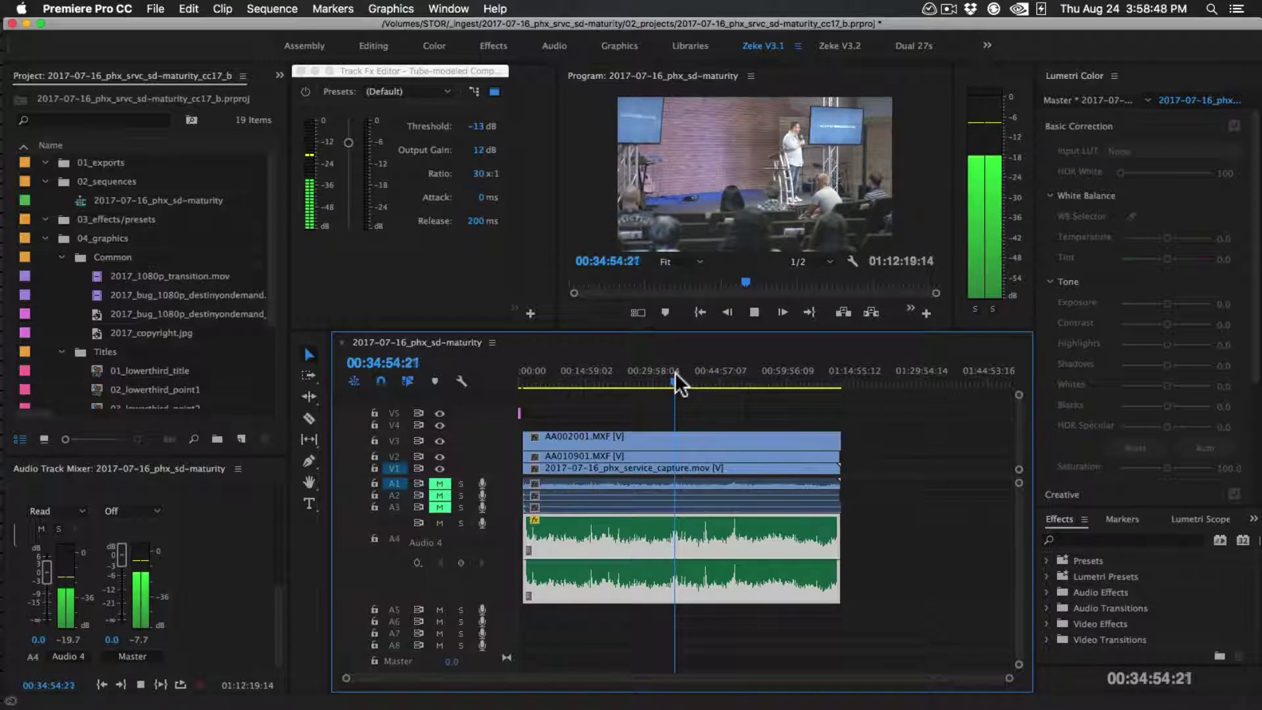
key(backslash)
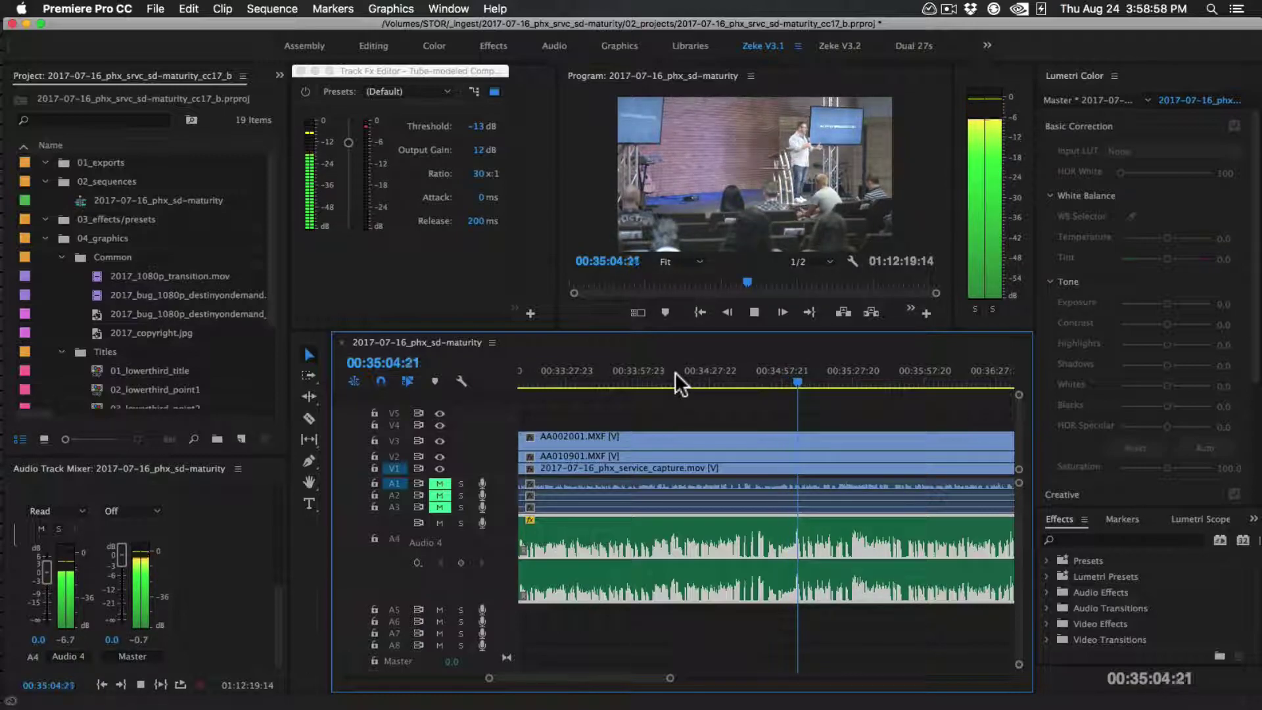
click(347, 142)
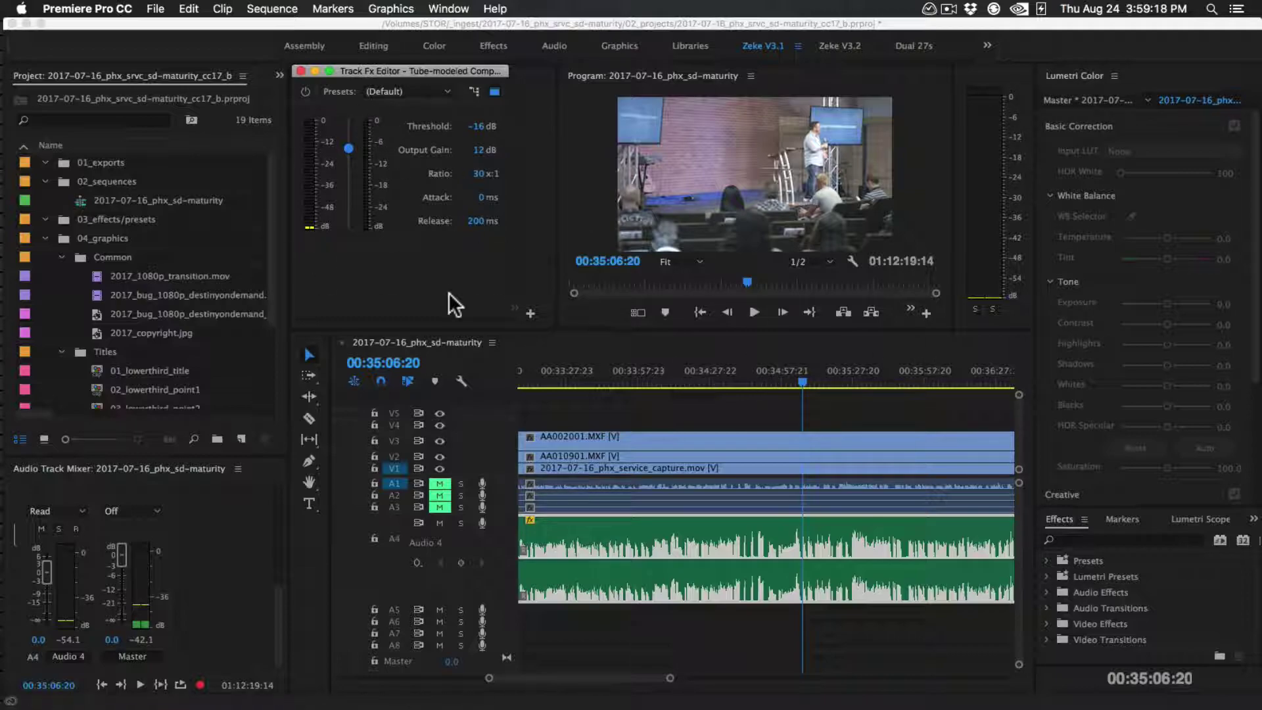
click(779, 377)
key(space)
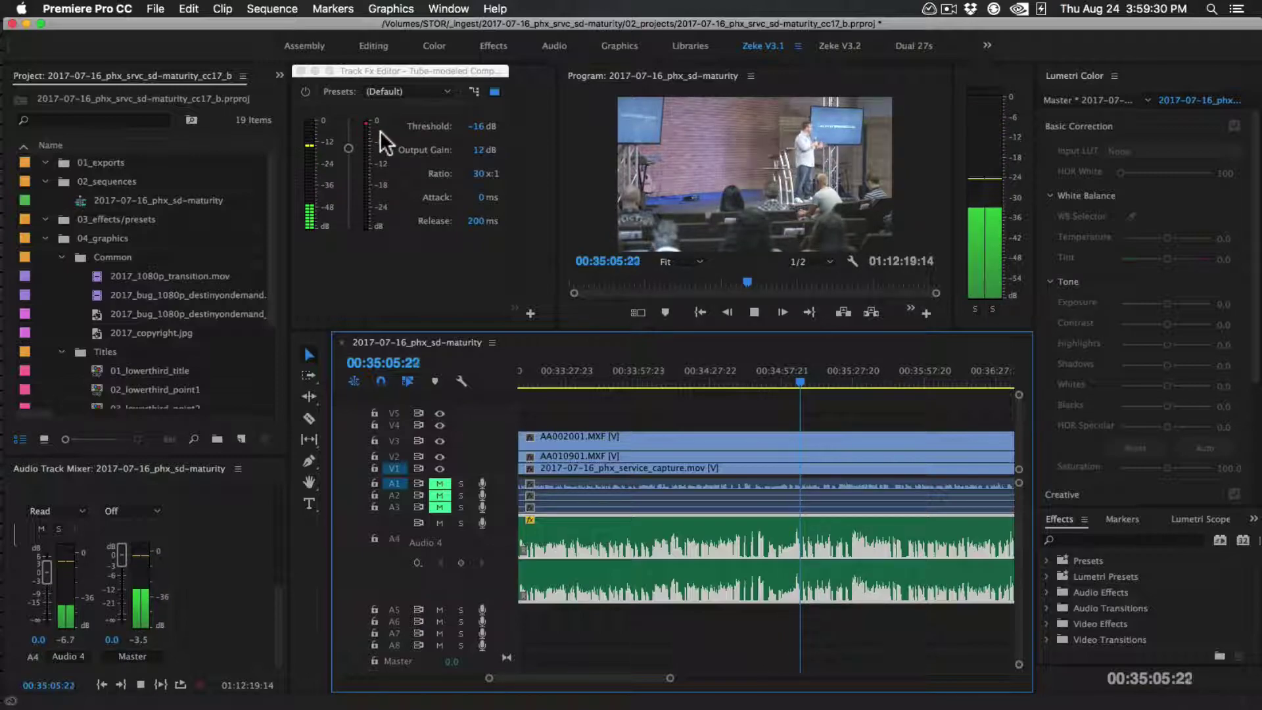
key(space)
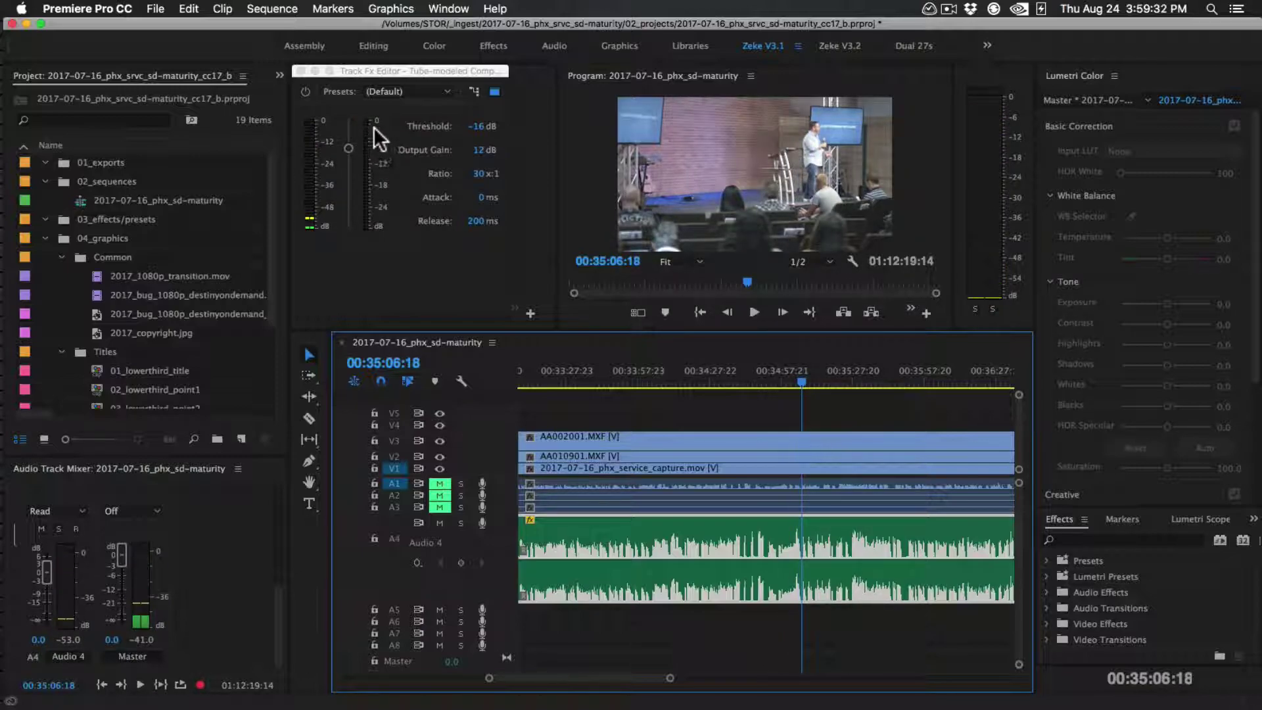
click(771, 396)
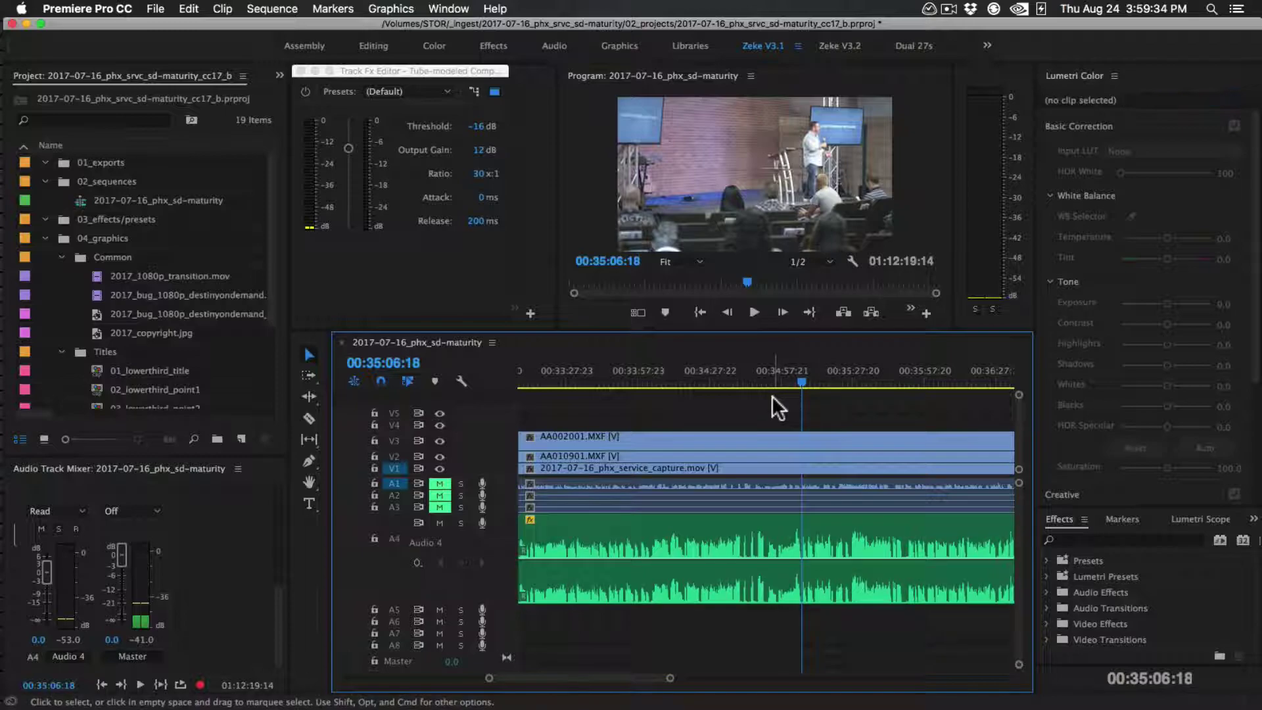
key(minus)
key(minus)
key(minus)
key(minus)
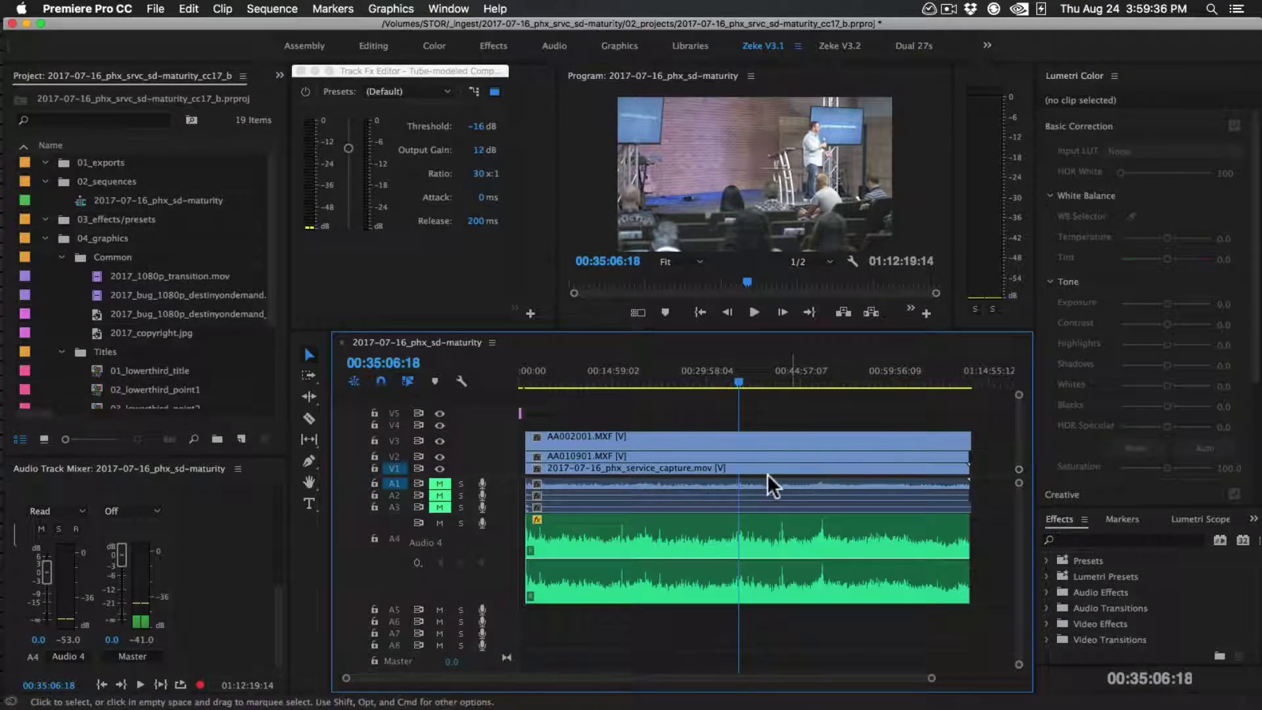
drag(809, 377, 817, 377)
key(equal)
key(equal)
click(813, 373)
key(equal)
key(space)
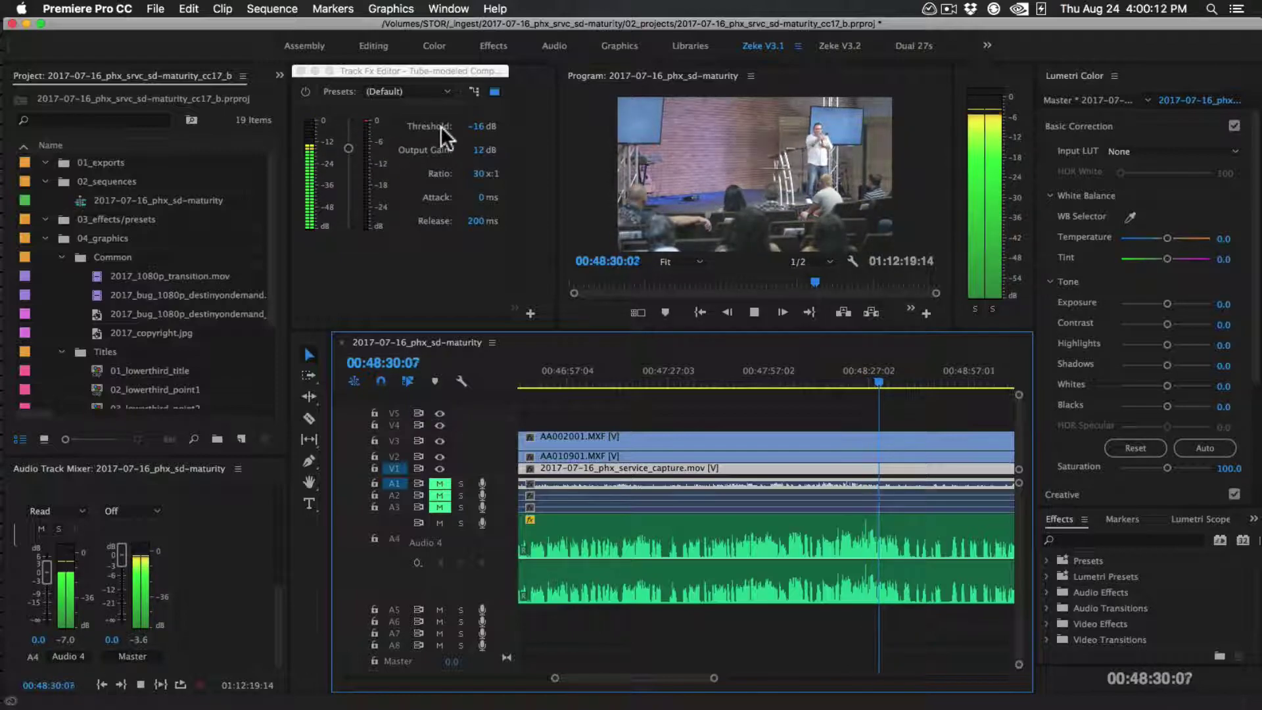
key(space)
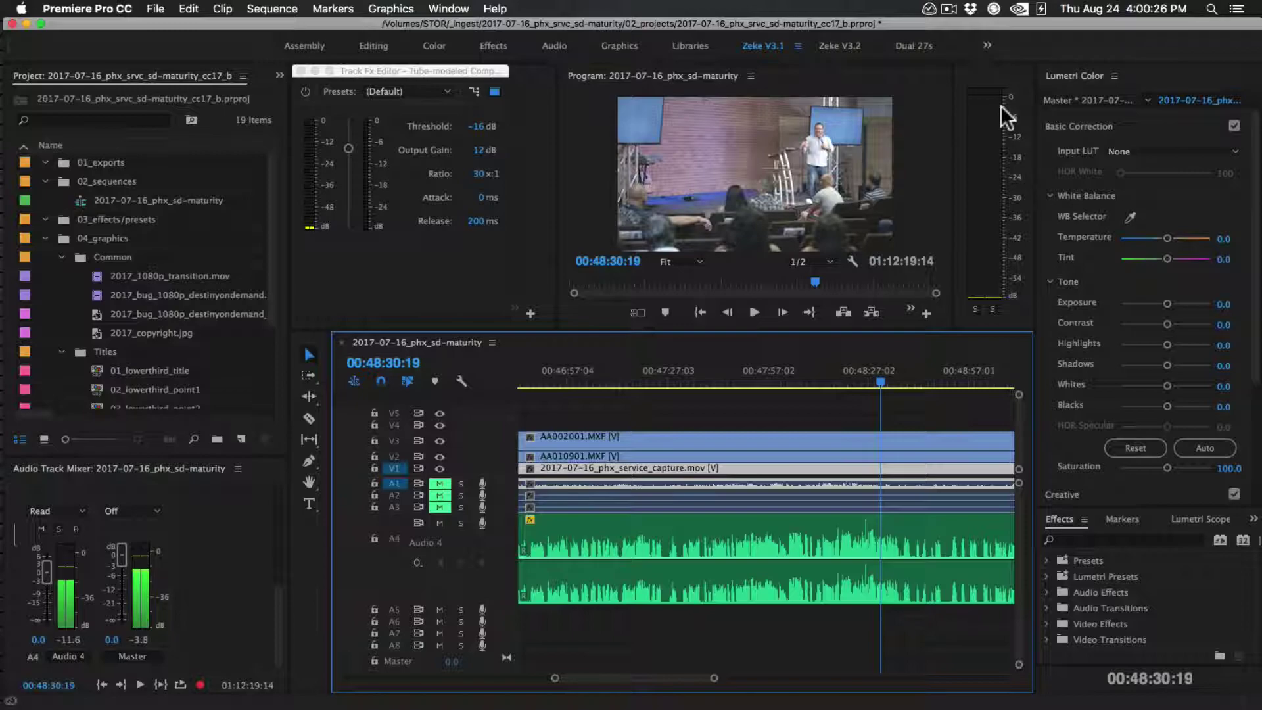
click(711, 396)
key(backslash)
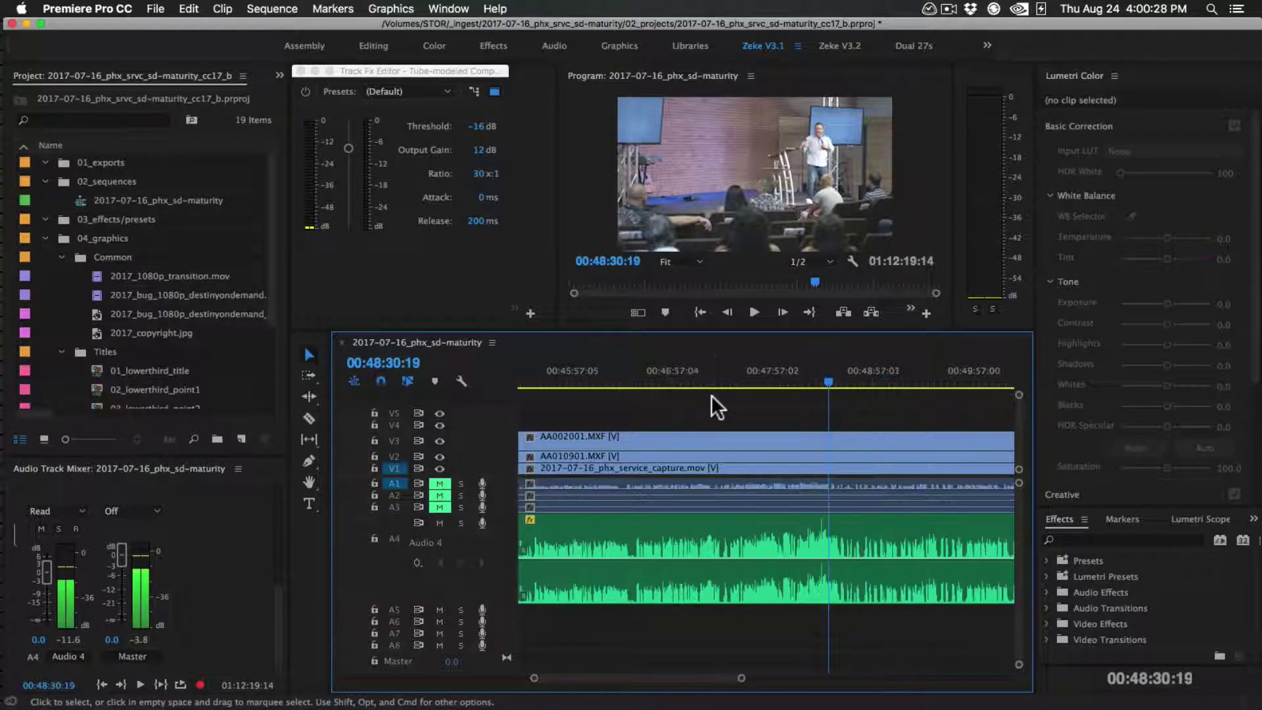
click(942, 376)
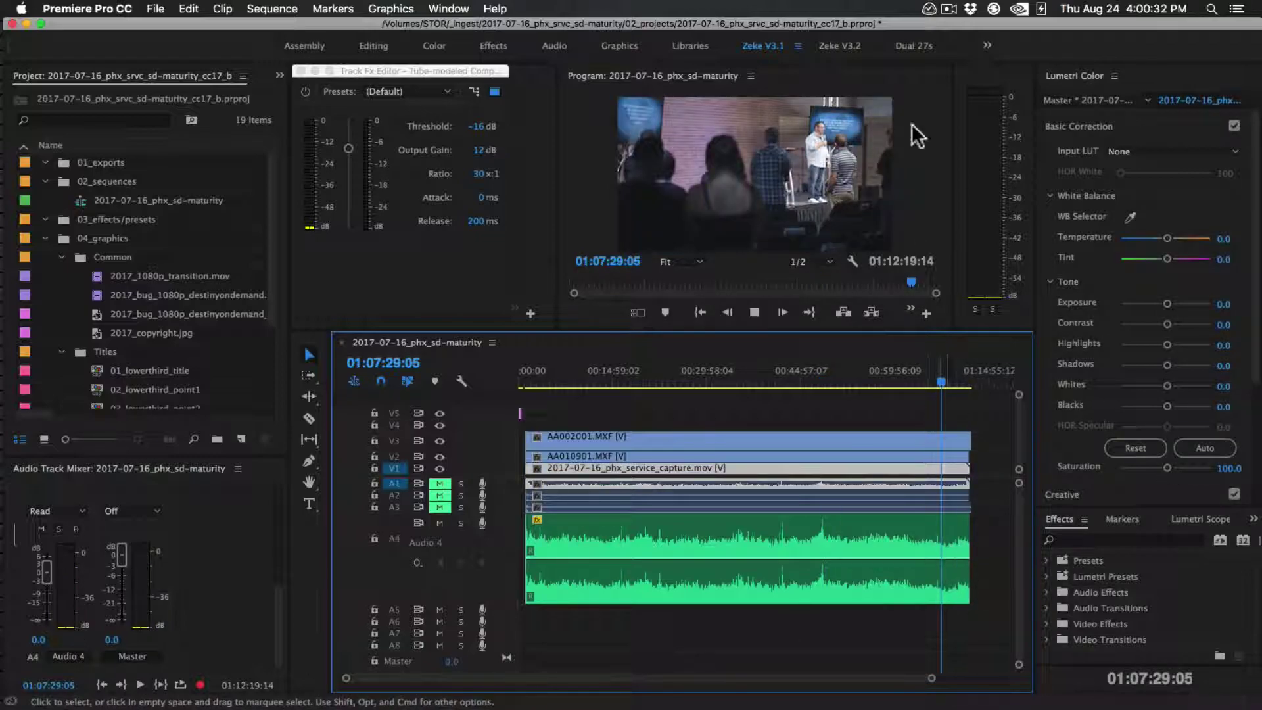
key(space)
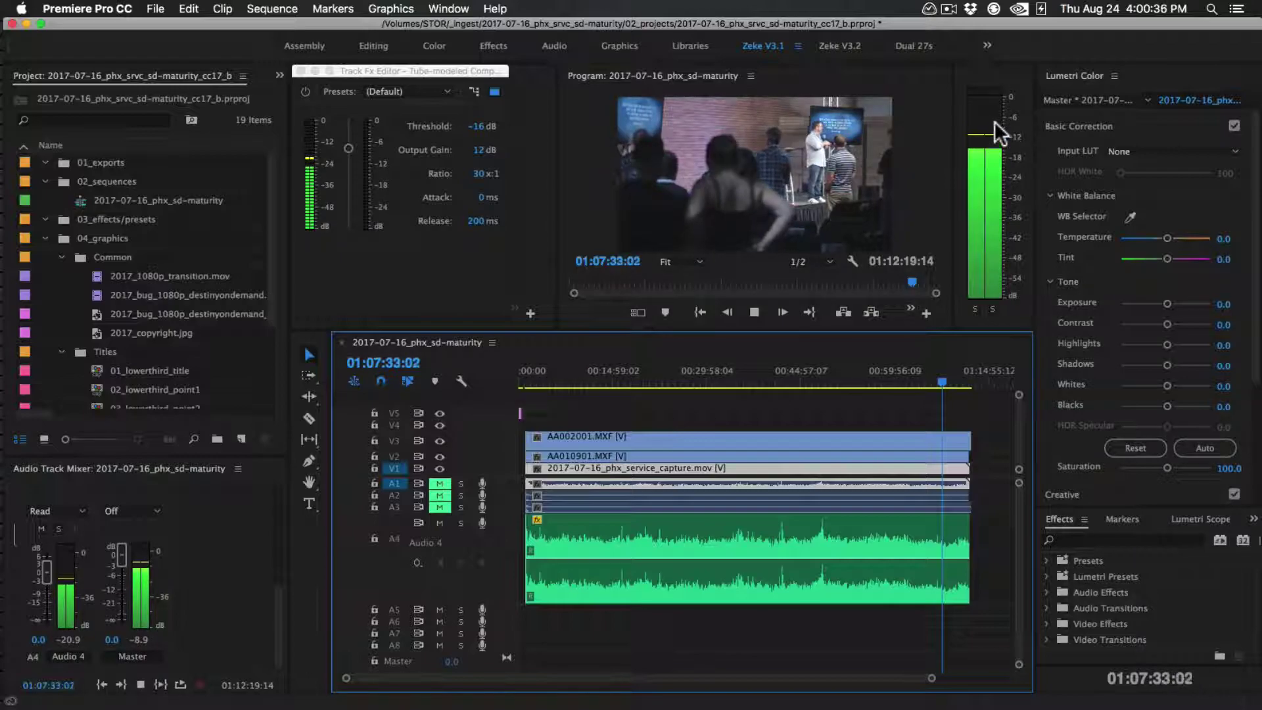
key(space)
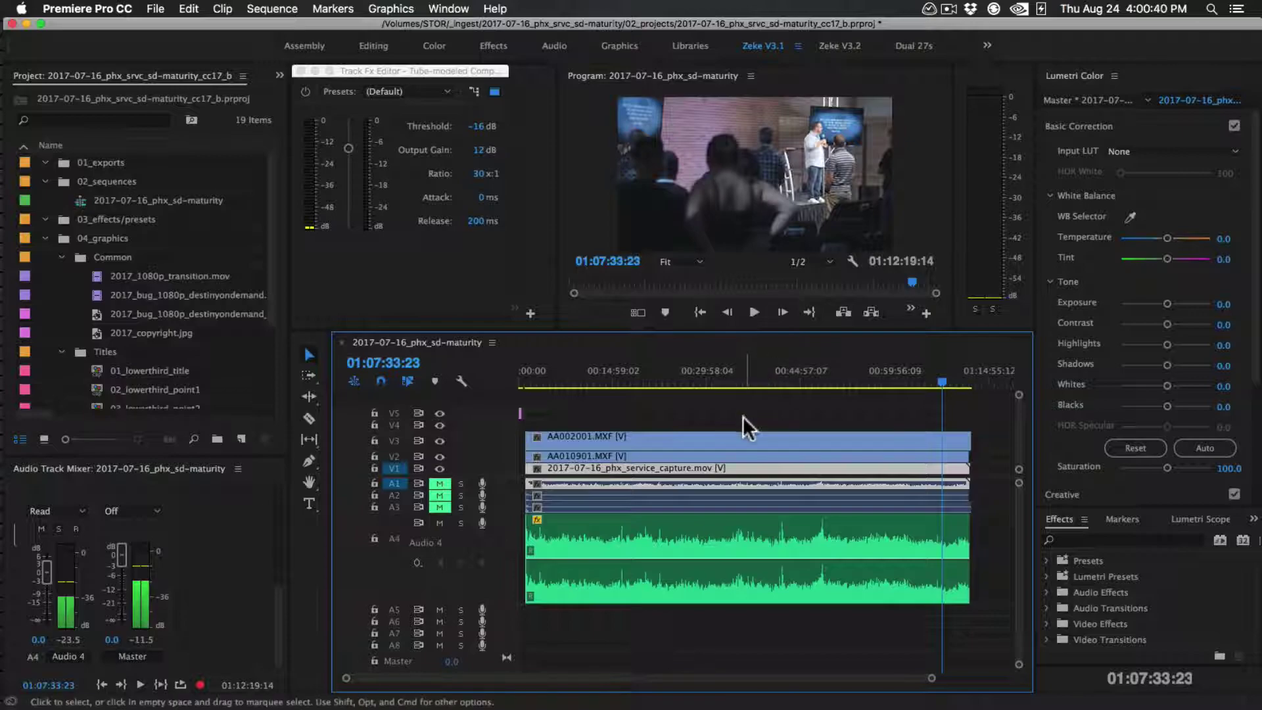
click(731, 396)
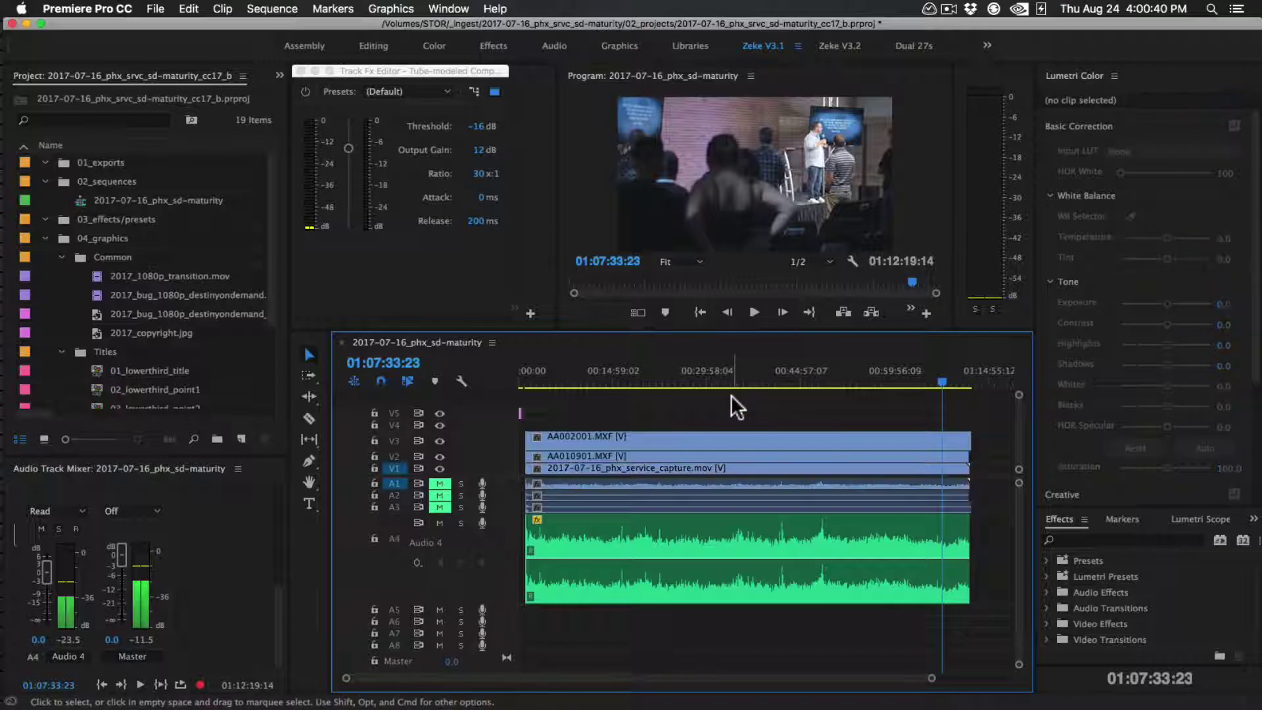
click(539, 376)
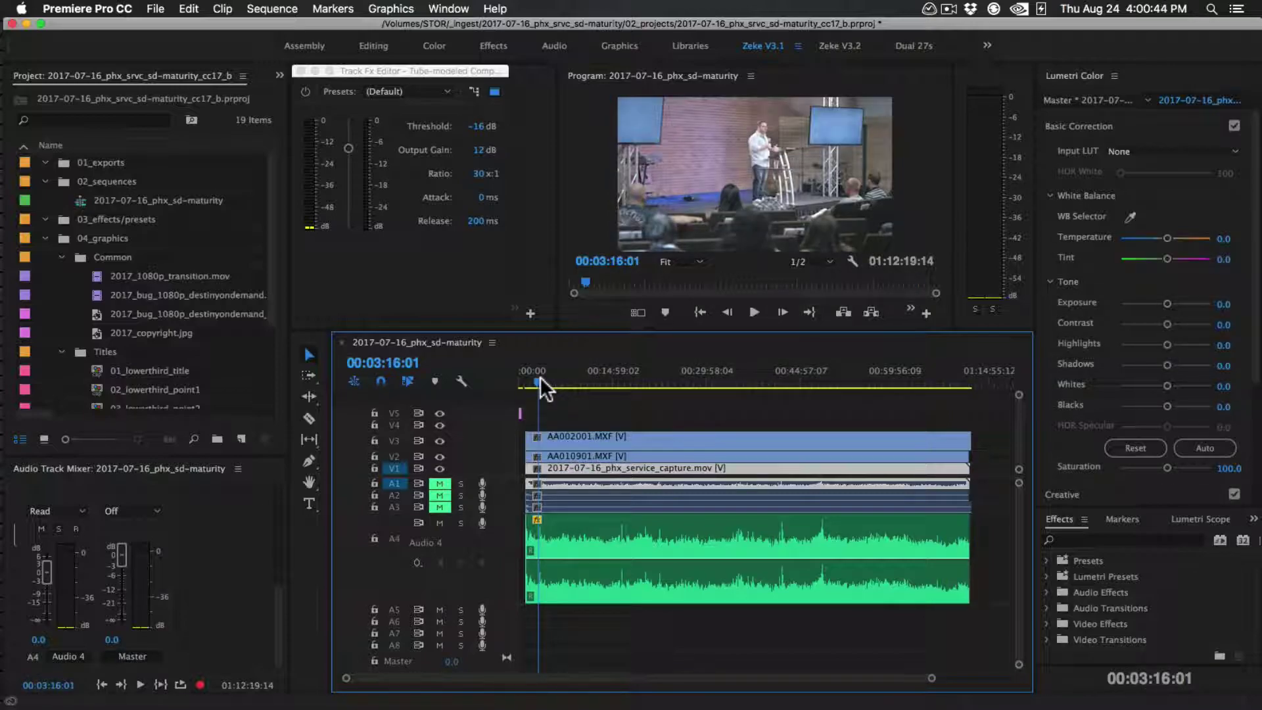